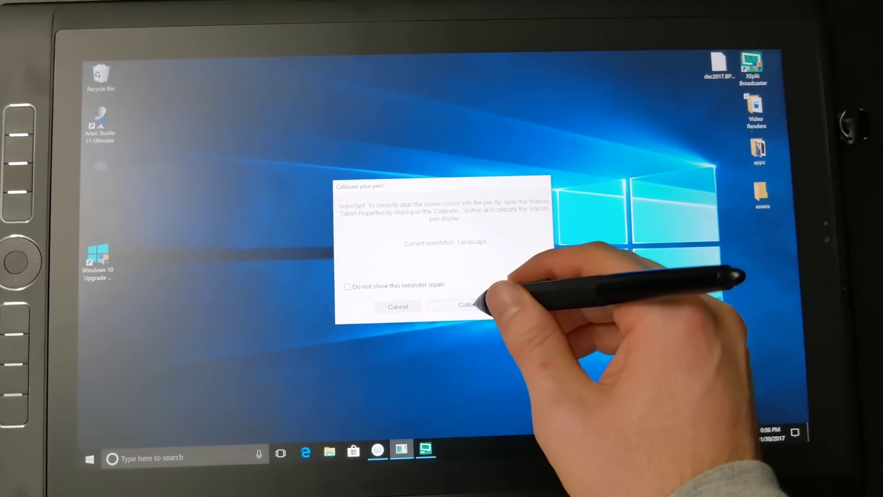
From the 'Calibrate your pen?' reminder, open Wacom Tablet Properties to the Calibrate tab for the Pro Pen 2.
{"action": "left_click", "coordinate": [474, 304]}
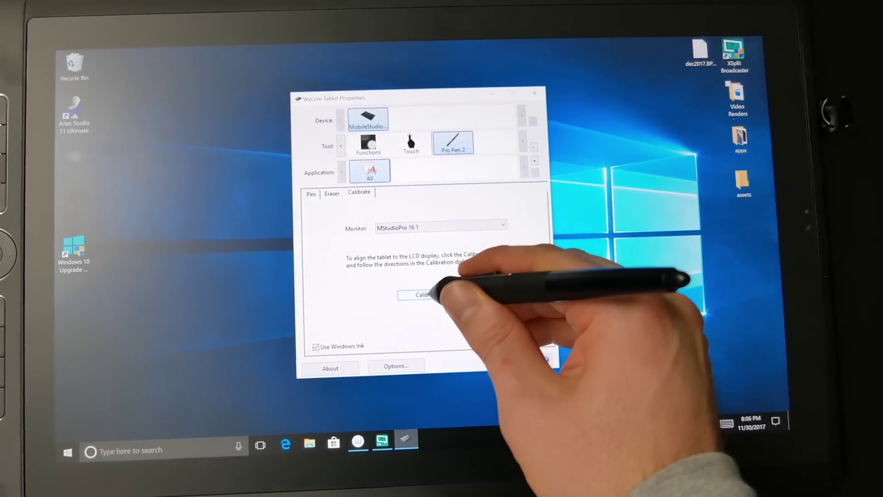
Run the full-screen Pro Pen 2 calibration, hitting each of the four corner crosshair targets.
{"action": "left_click", "coordinate": [430, 294]}
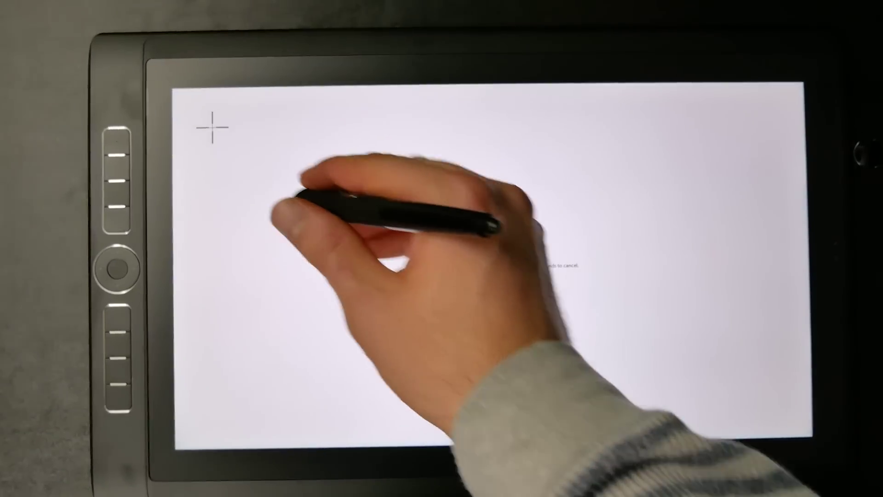
{"action": "left_click", "coordinate": [191, 120]}
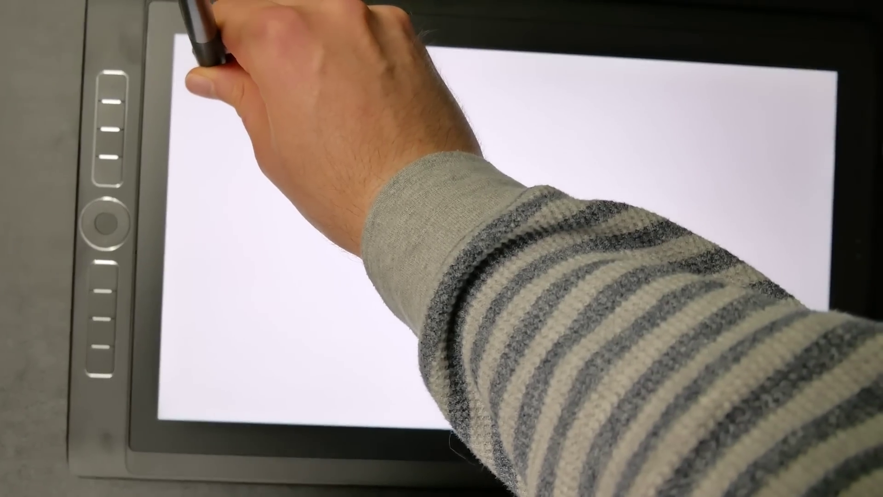
{"action": "left_click", "coordinate": [212, 69]}
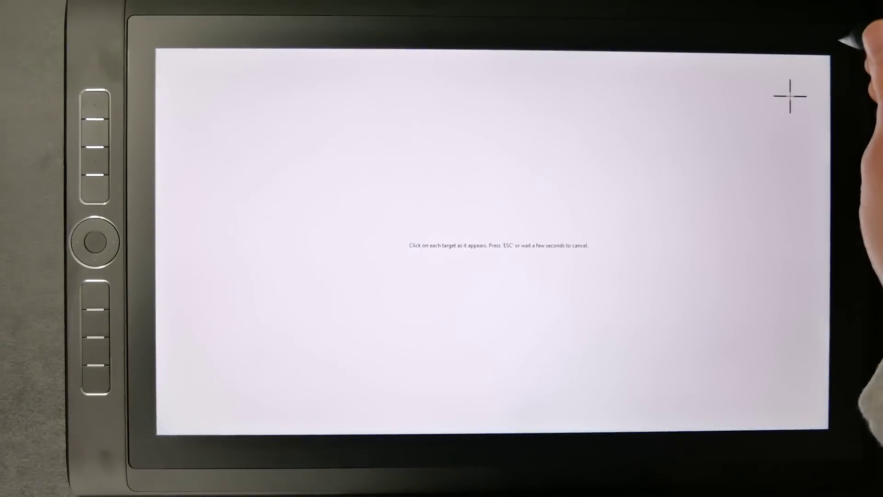
{"action": "left_click", "coordinate": [784, 91]}
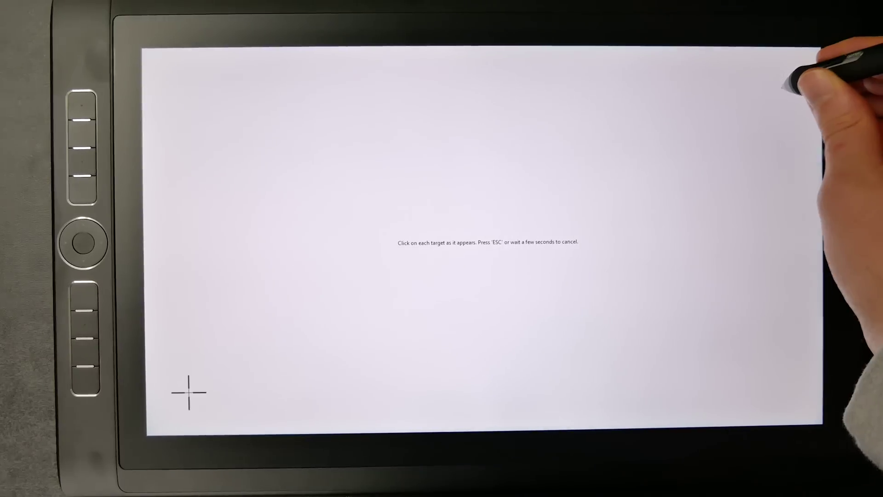
{"action": "left_click", "coordinate": [187, 372]}
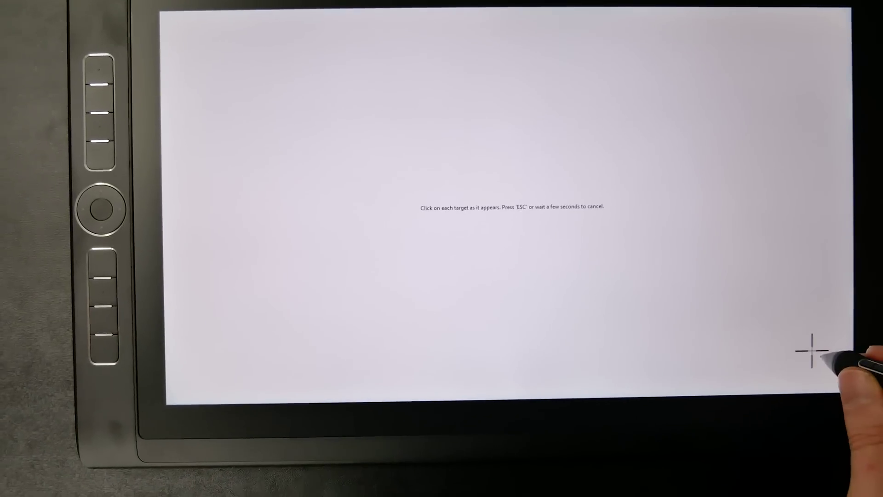
{"action": "left_click", "coordinate": [805, 359]}
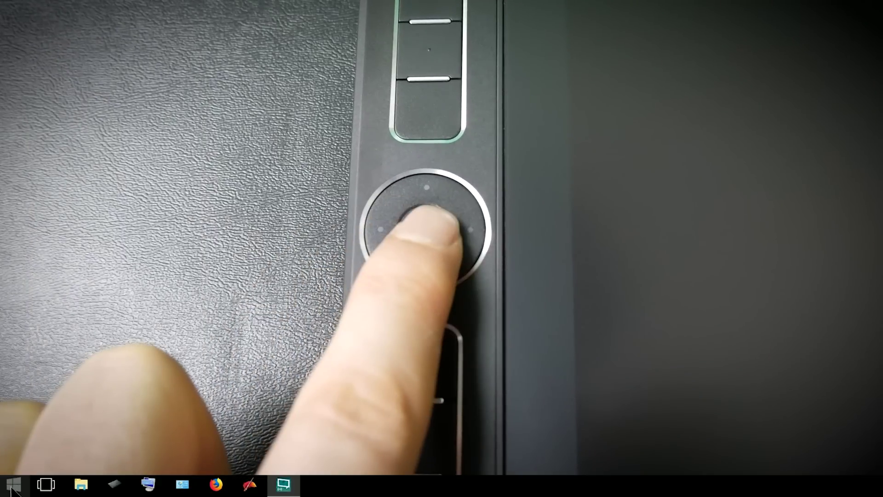
Unpin the SketchBook, Skype, Microsoft Store and Minecraft tiles from the Start menu.
{"action": "left_click", "coordinate": [14, 485]}
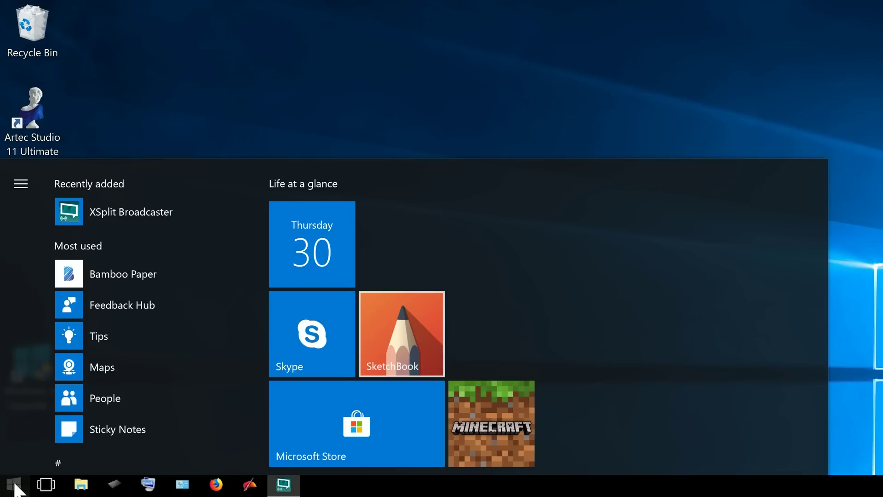
{"action": "right_click", "coordinate": [406, 338]}
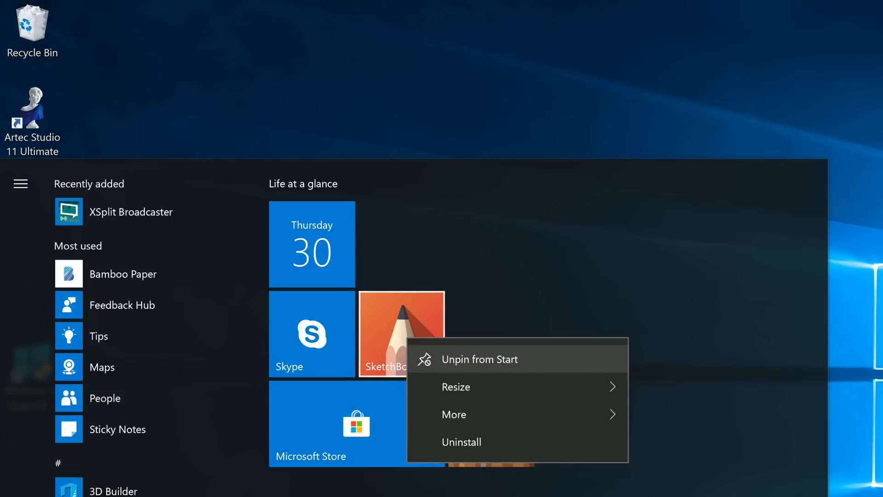
{"action": "left_click", "coordinate": [460, 357]}
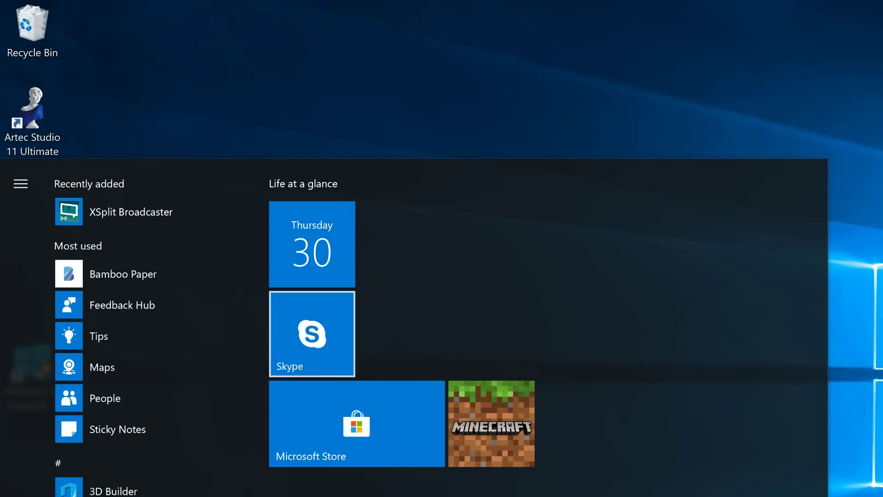
{"action": "right_click", "coordinate": [329, 341]}
{"action": "left_click", "coordinate": [403, 360]}
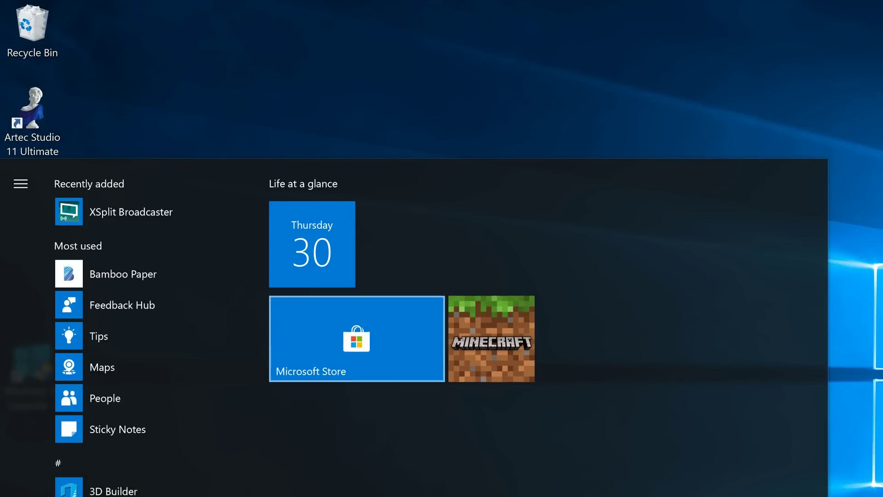
{"action": "right_click", "coordinate": [388, 348]}
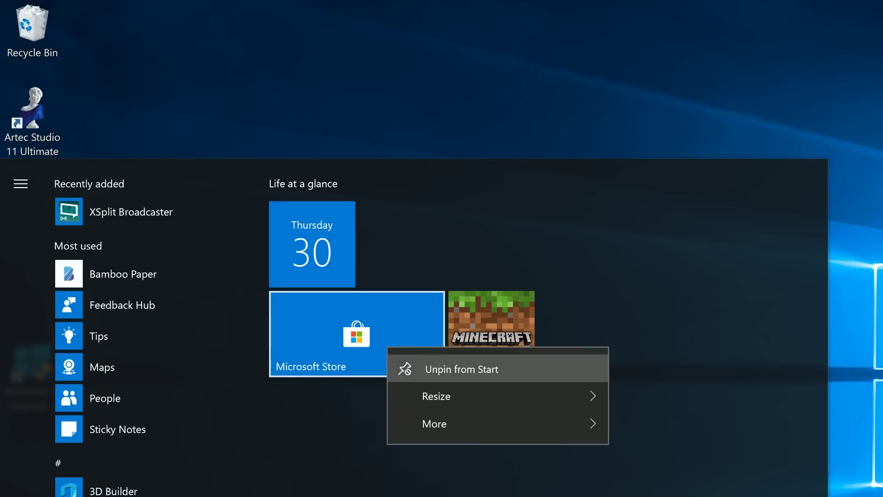
{"action": "left_click", "coordinate": [414, 366]}
{"action": "right_click", "coordinate": [493, 243]}
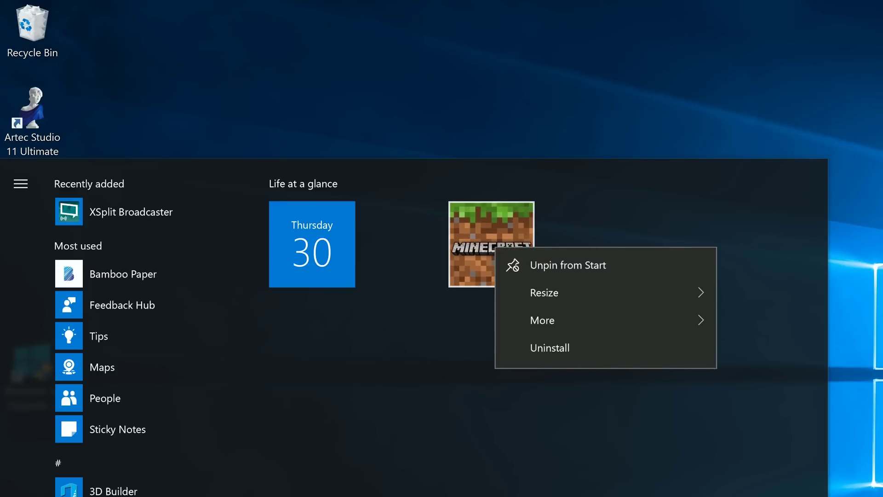
{"action": "left_click", "coordinate": [545, 267]}
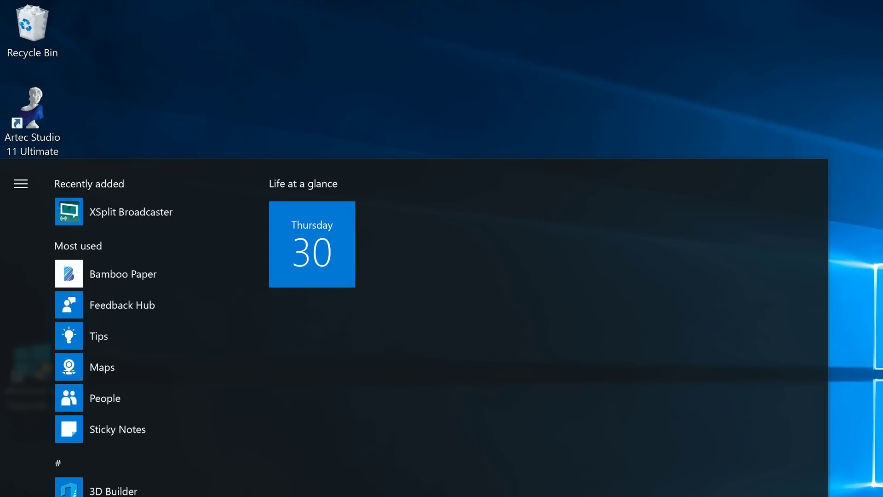
{"action": "scroll", "coordinate": [151, 327], "scroll_direction": "down", "scroll_amount": 5}
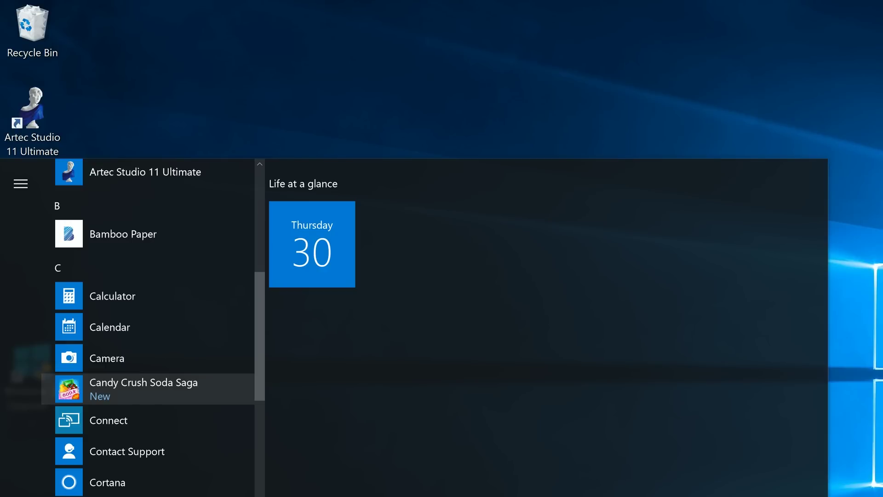
Uninstall Candy Crush Soda Saga and Microsoft Solitaire Collection from the Start app list.
{"action": "right_click", "coordinate": [156, 390]}
{"action": "left_click", "coordinate": [207, 463]}
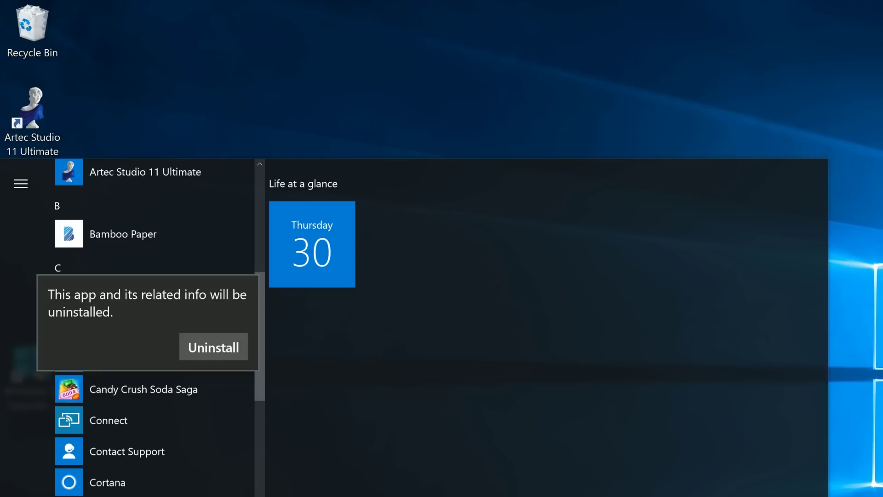
{"action": "left_click", "coordinate": [213, 346]}
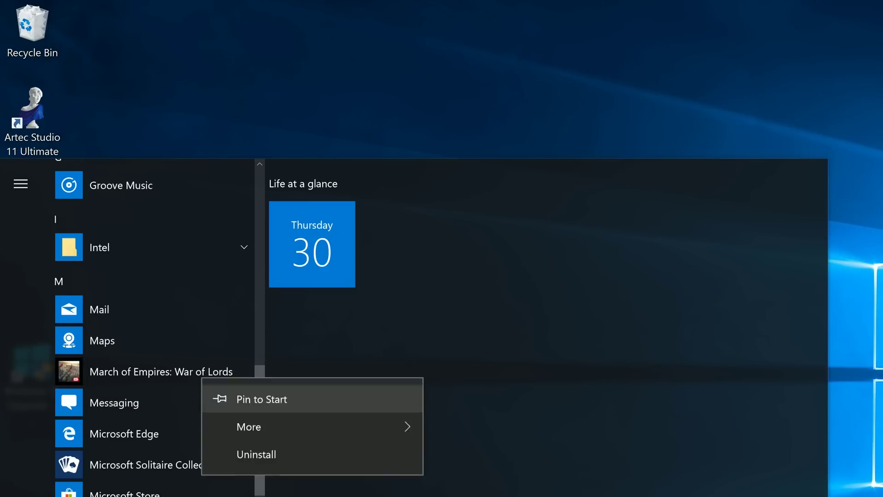
{"action": "key", "text": "Escape"}
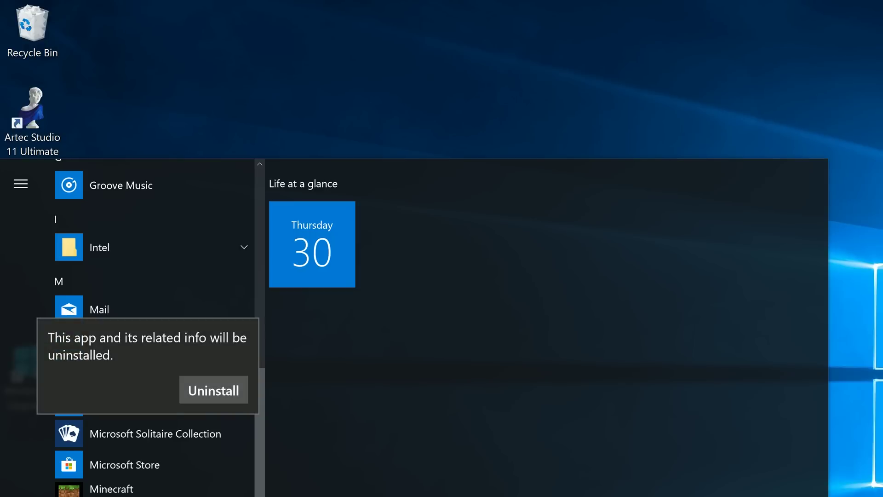
{"action": "left_click", "coordinate": [213, 388]}
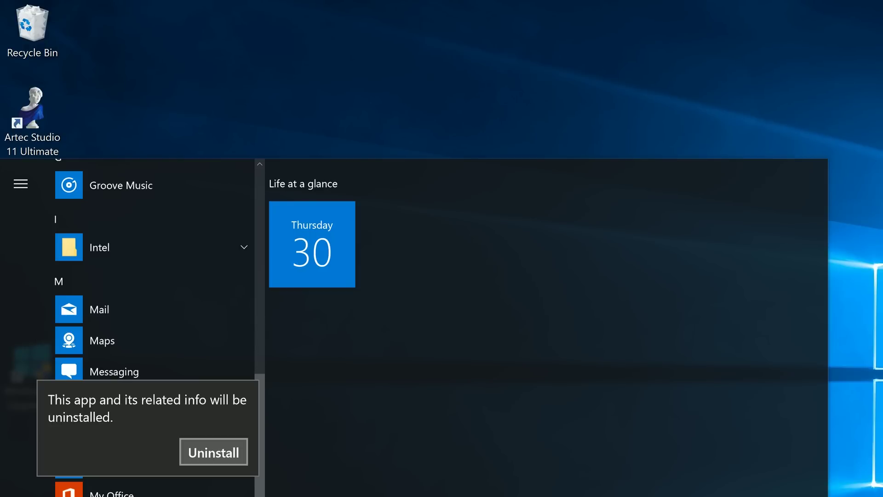
{"action": "left_click", "coordinate": [214, 452]}
Further down the app list, uninstall Paid Wi-Fi & Cellular, leaving News and SketchBook untouched.
{"action": "scroll", "coordinate": [152, 322], "scroll_direction": "down", "scroll_amount": 4}
{"action": "right_click", "coordinate": [133, 354]}
{"action": "key", "text": "Escape"}
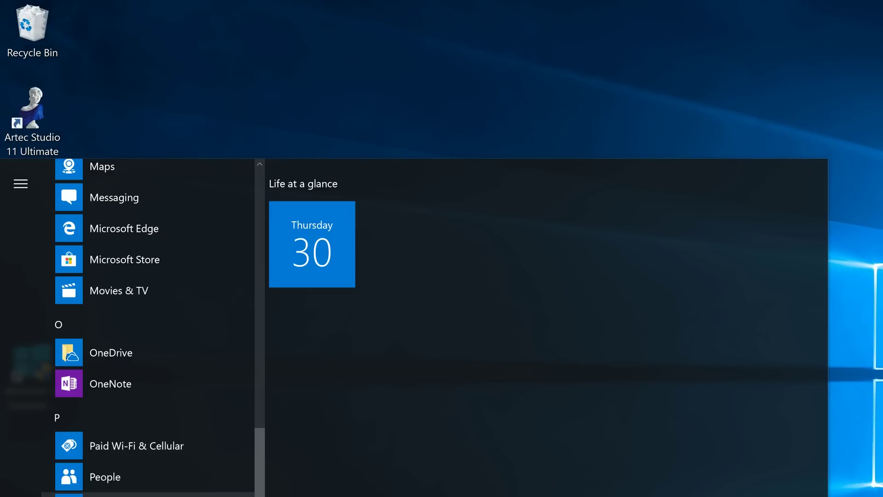
{"action": "right_click", "coordinate": [171, 449]}
{"action": "left_click", "coordinate": [193, 437]}
{"action": "left_click", "coordinate": [213, 402]}
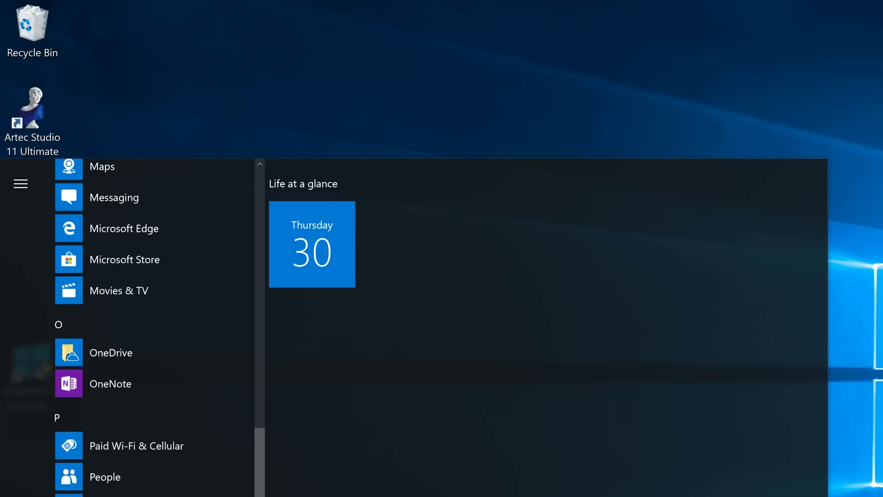
{"action": "scroll", "coordinate": [152, 322], "scroll_direction": "down", "scroll_amount": 4}
{"action": "right_click", "coordinate": [142, 408]}
{"action": "key", "text": "Escape"}
{"action": "scroll", "coordinate": [151, 321], "scroll_direction": "up", "scroll_amount": 10}
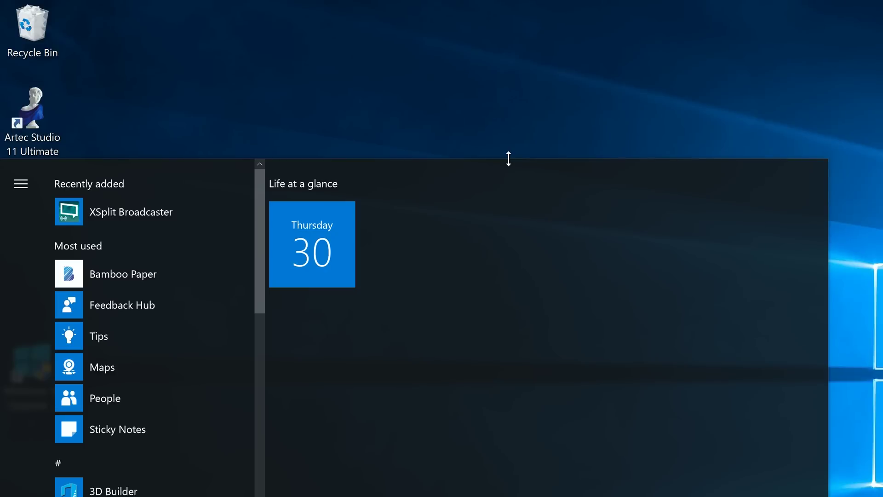
Pin XSplit Broadcaster as a Start tile beside the calendar, then drag another app from the list.
{"action": "left_click_drag", "start_coordinate": [131, 212], "coordinate": [402, 244]}
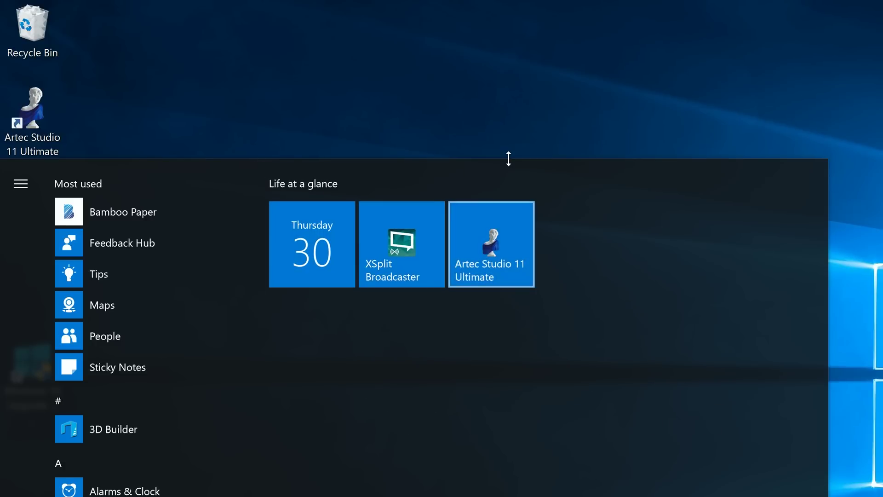
{"action": "scroll", "coordinate": [147, 322], "scroll_direction": "down", "scroll_amount": 10}
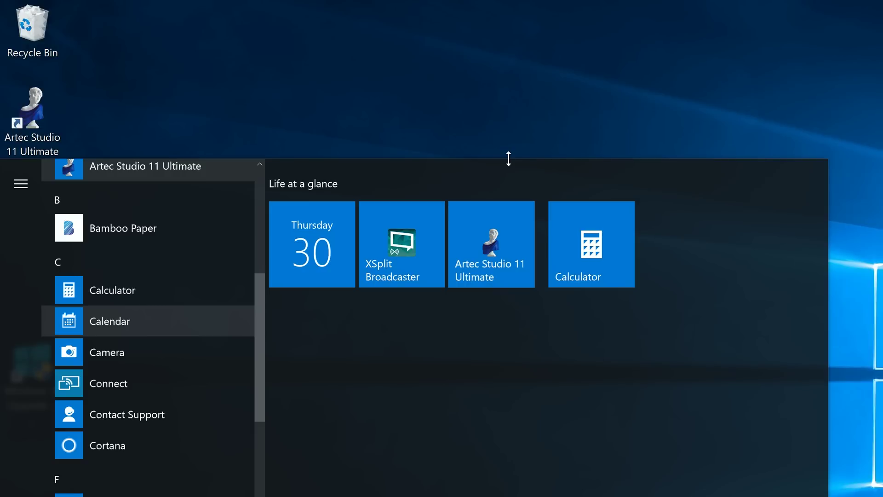
{"action": "mouse_move", "coordinate": [111, 321]}
{"action": "left_mouse_down"}
{"action": "mouse_move", "coordinate": [523, 319]}
{"action": "mouse_move", "coordinate": [118, 317]}
{"action": "left_mouse_up"}
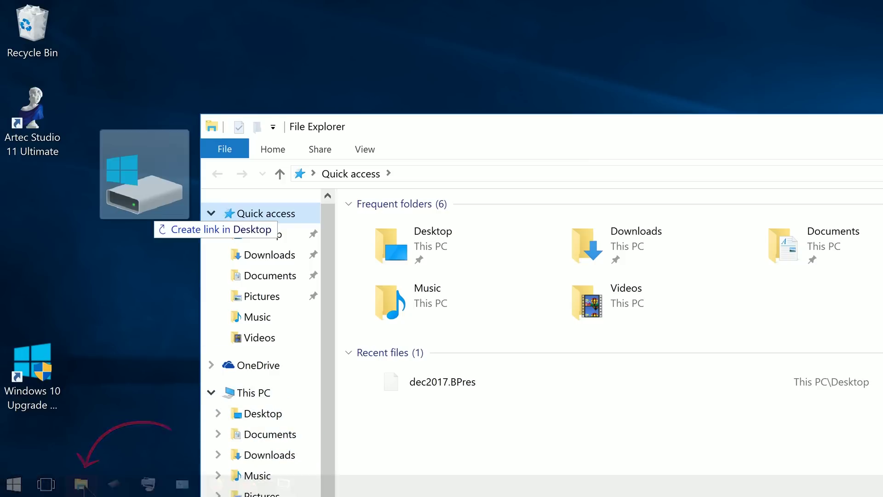
Drag the Windows (C) drive from File Explorer onto the desktop to make a shortcut.
{"action": "left_click_drag", "start_coordinate": [156, 223], "coordinate": [113, 52]}
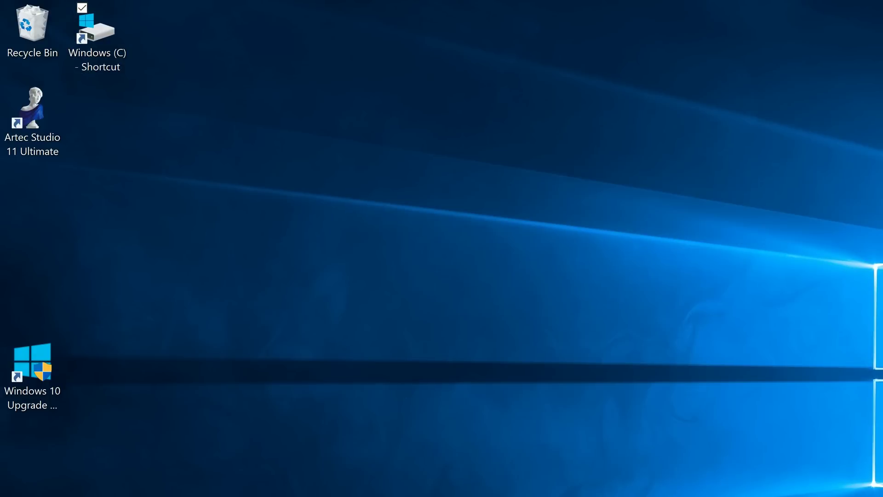
Rename the desktop drive shortcut to 'Windows (C)' by removing the ' - Shortcut' suffix.
{"action": "left_click", "coordinate": [97, 27]}
{"action": "key", "text": "F2"}
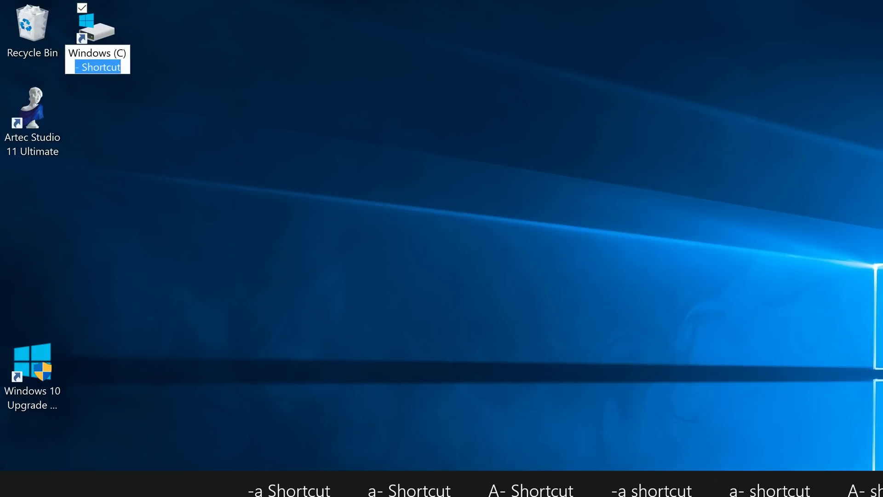
{"action": "key", "text": "BackSpace"}
{"action": "key", "text": "Return"}
{"action": "left_click", "coordinate": [32, 363]}
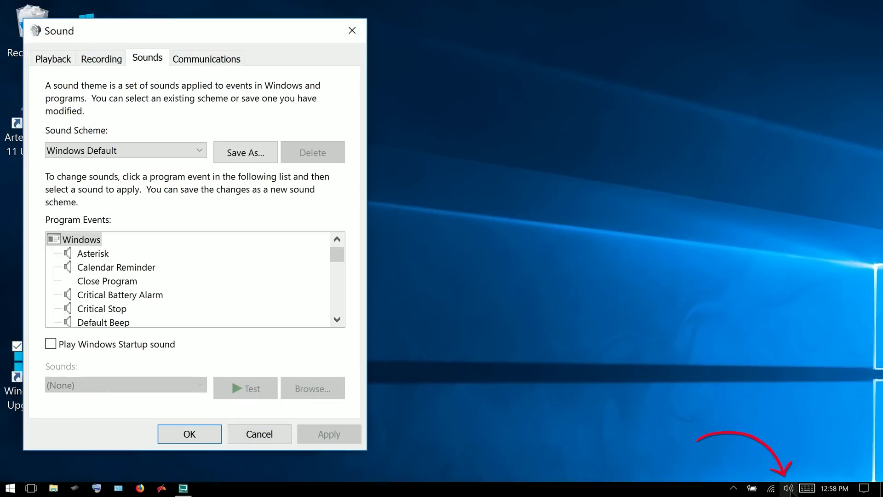
Pick the No Sounds scheme on the Sounds tab and apply it.
{"action": "left_click", "coordinate": [147, 58]}
{"action": "key", "text": "alt+Down"}
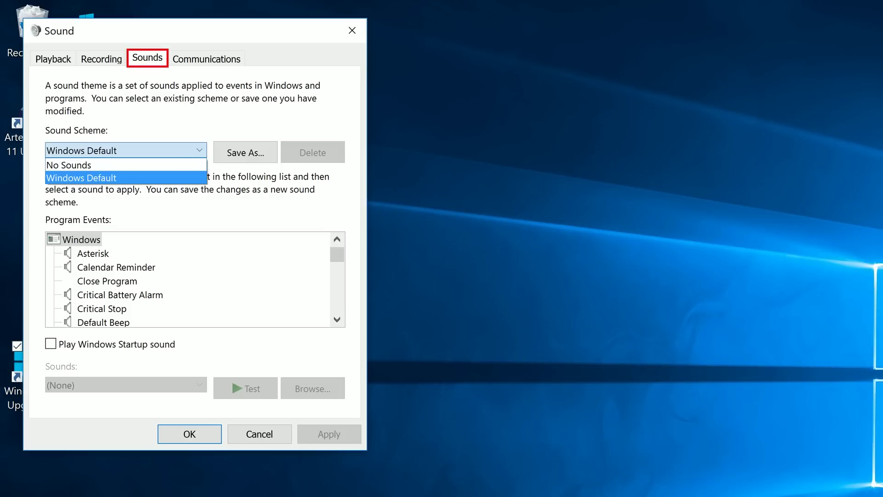
{"action": "key", "text": "Up"}
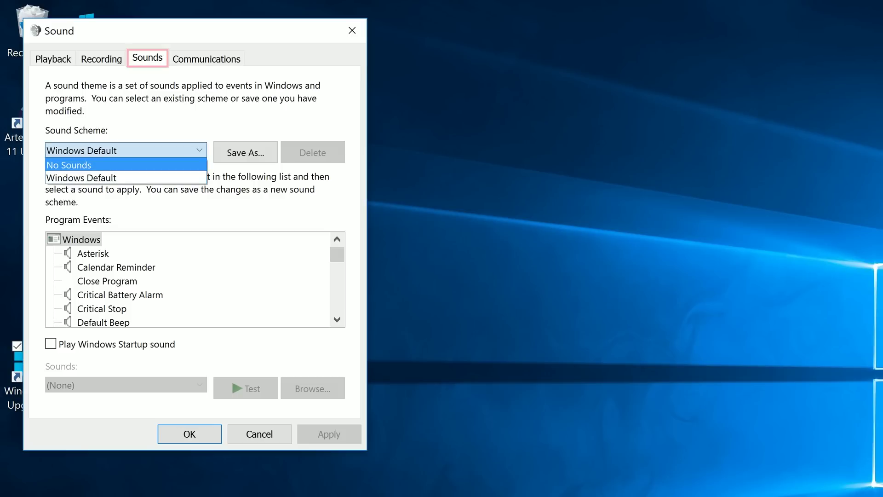
{"action": "key", "text": "Return"}
{"action": "key", "text": "alt+a"}
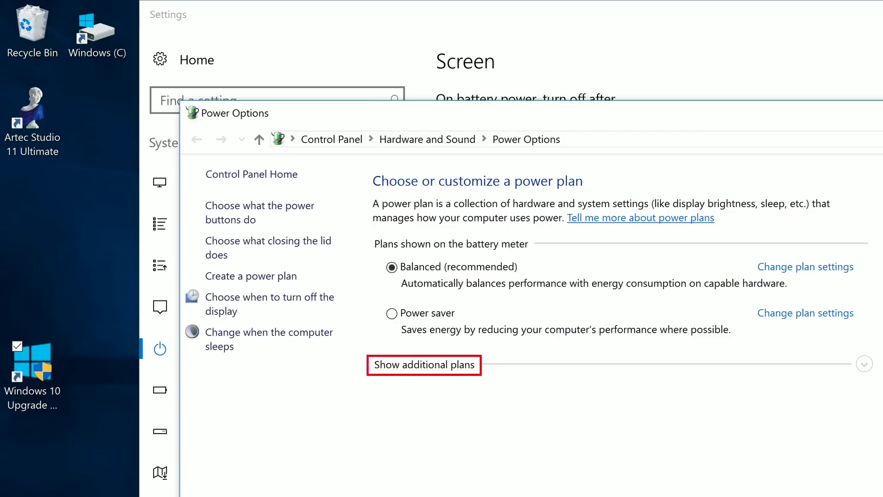
Make High performance the active power plan and open its plan settings.
{"action": "left_click", "coordinate": [423, 366]}
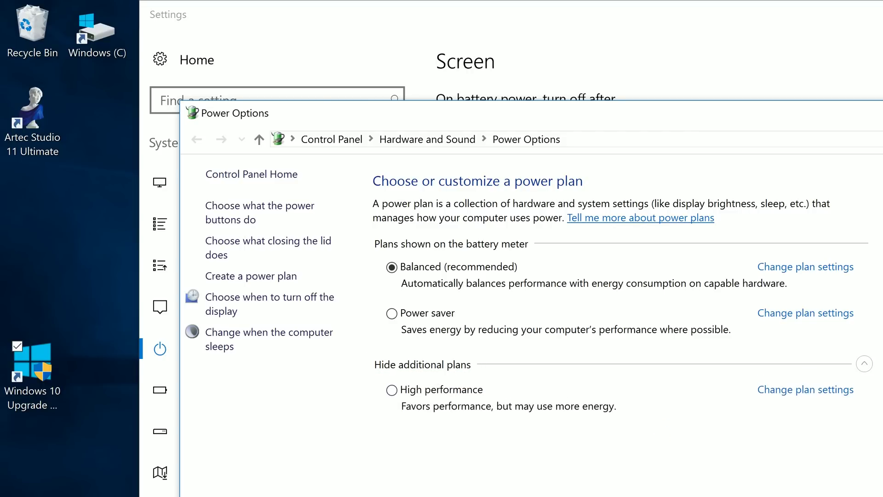
{"action": "left_click", "coordinate": [391, 390]}
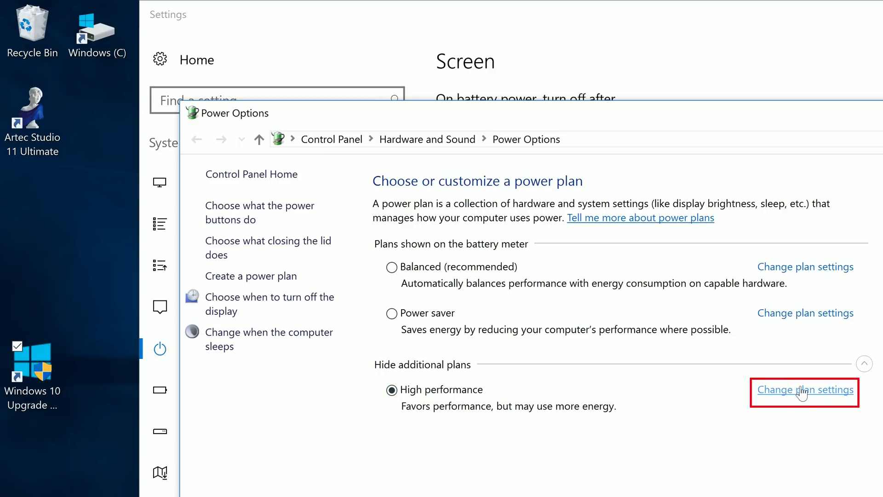
{"action": "left_click", "coordinate": [778, 390]}
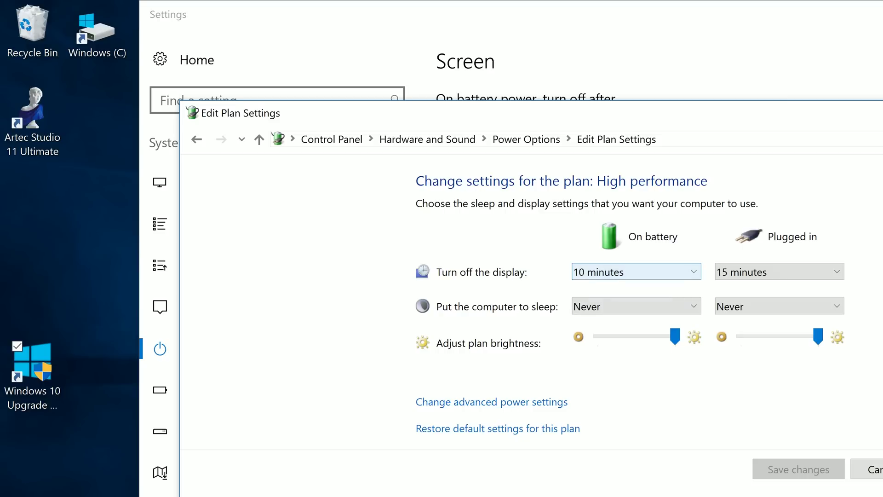
Set the plugged-in display turn-off and sleep timeouts to Never.
{"action": "left_click", "coordinate": [779, 271]}
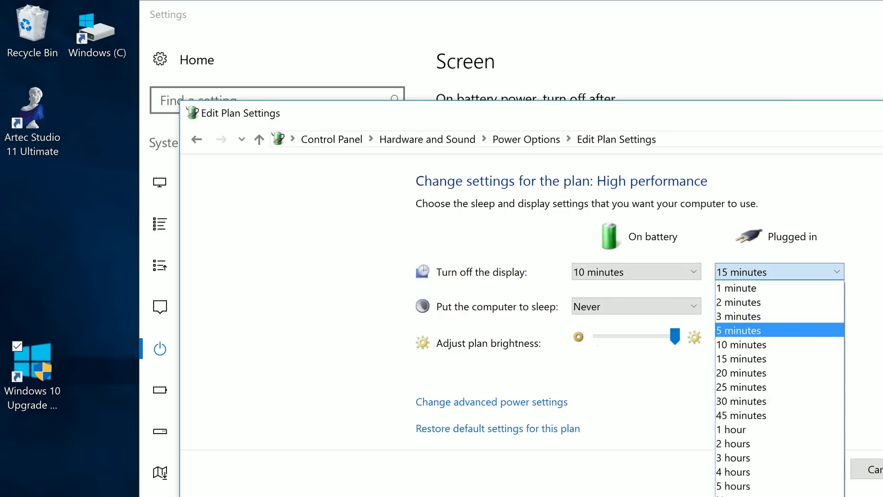
{"action": "left_click", "coordinate": [779, 495]}
{"action": "left_click", "coordinate": [780, 305]}
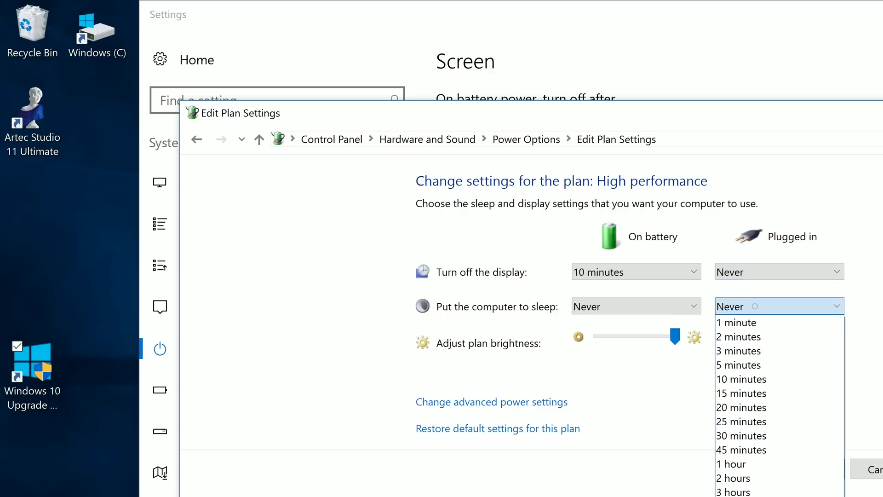
{"action": "left_click", "coordinate": [779, 306]}
{"action": "left_click", "coordinate": [779, 306]}
{"action": "left_click", "coordinate": [780, 306]}
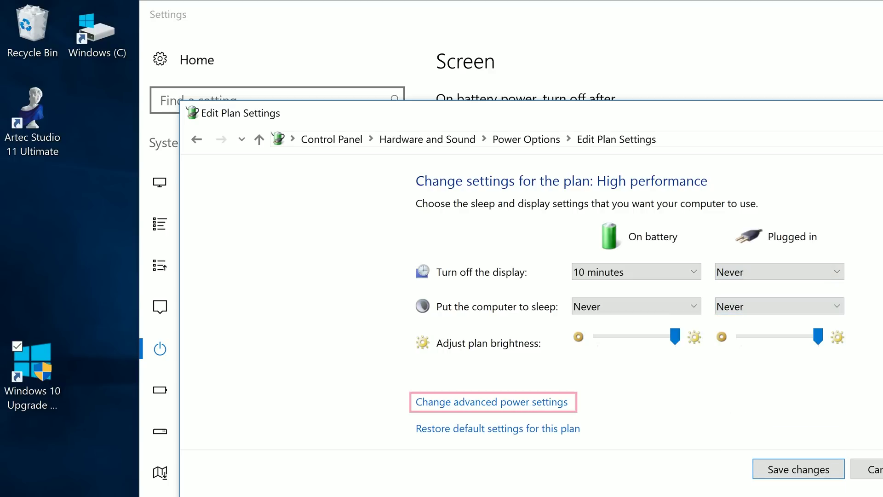
In advanced power settings, set Display > Enable adaptive brightness to Off on battery and plugged in, then apply.
{"action": "left_click", "coordinate": [527, 408]}
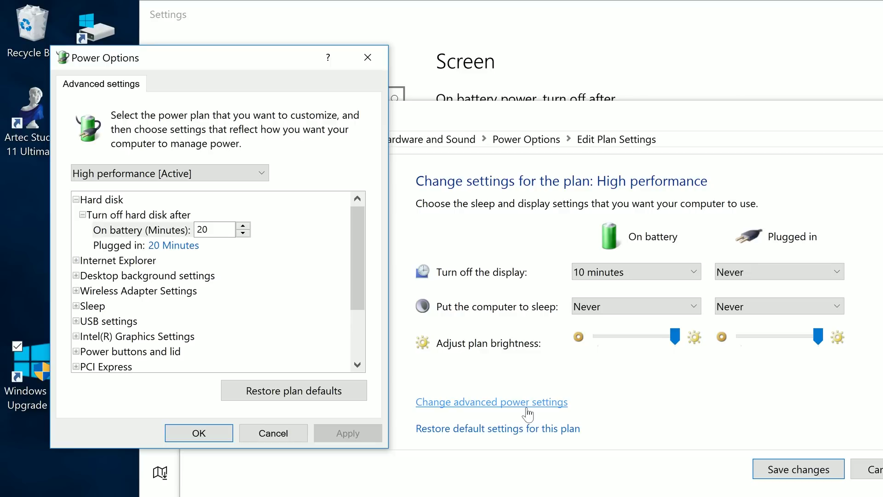
{"action": "scroll", "coordinate": [212, 281], "scroll_direction": "down", "scroll_amount": 3}
{"action": "left_click", "coordinate": [76, 319]}
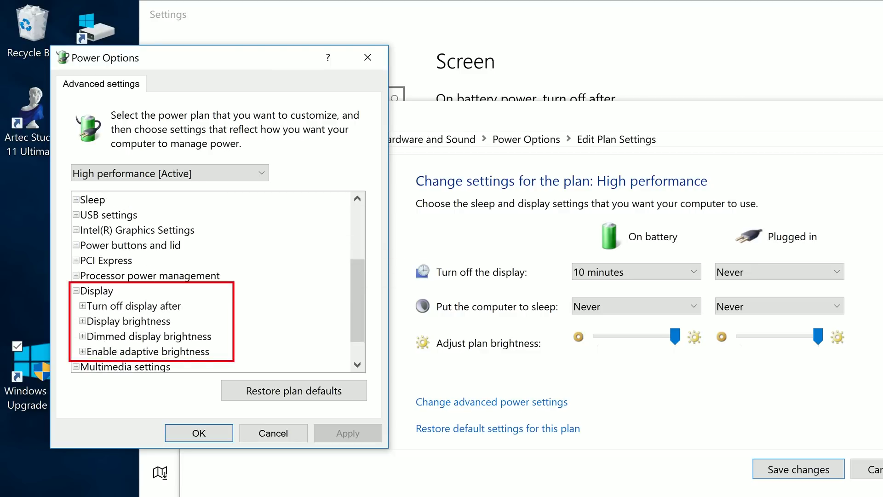
{"action": "left_click", "coordinate": [82, 321]}
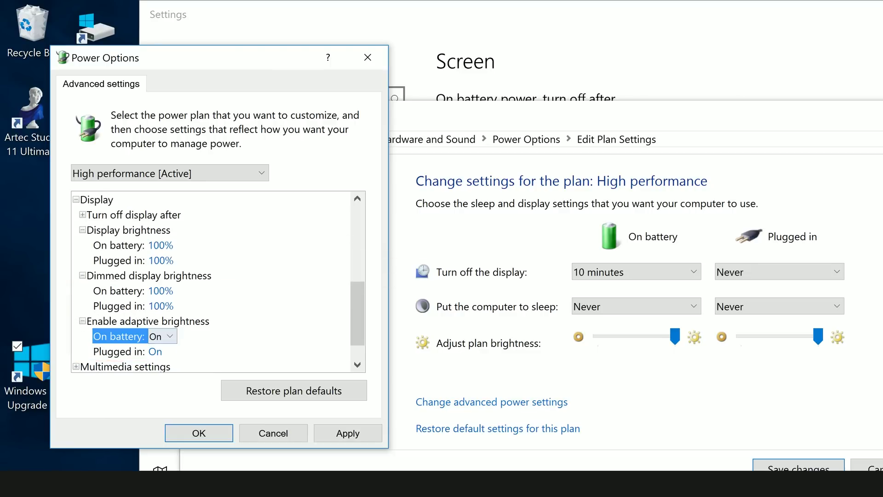
{"action": "key", "text": "alt+Down"}
{"action": "key", "text": "Down"}
{"action": "key", "text": "Return"}
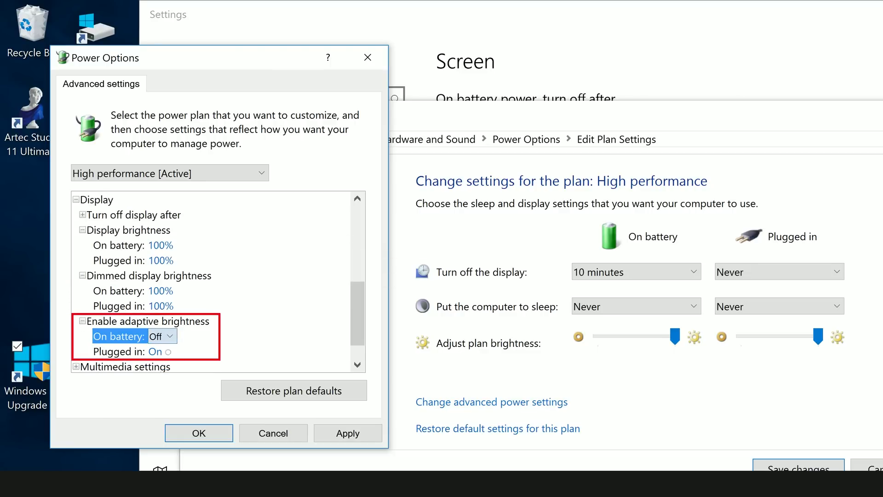
{"action": "key", "text": "Down"}
{"action": "key", "text": "alt+Down"}
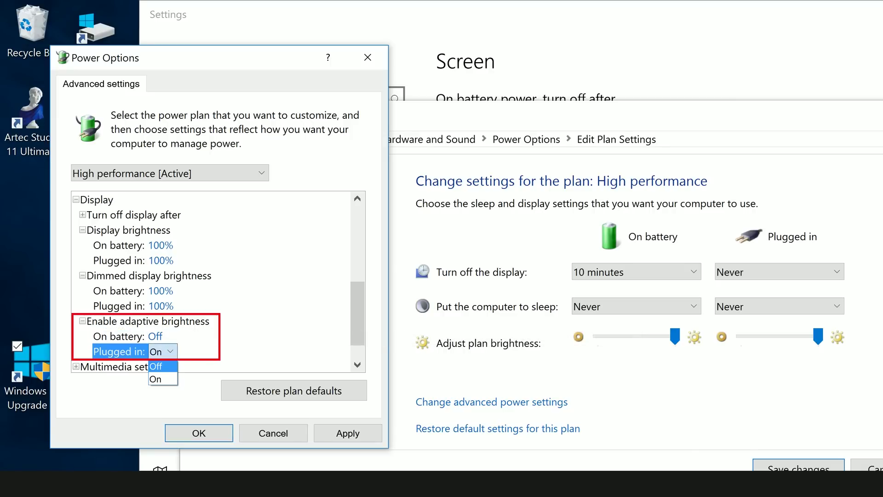
{"action": "key", "text": "Return"}
{"action": "key", "text": "alt+a"}
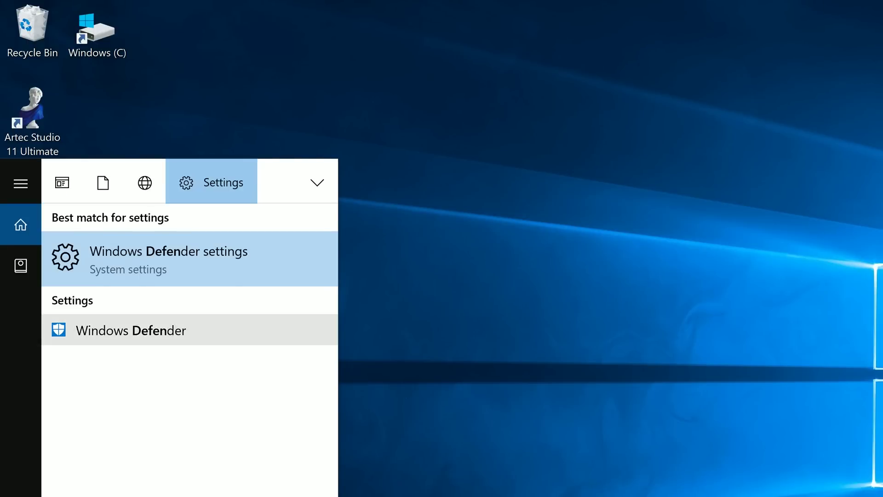
Launch Windows Defender, dismiss the What's new notice, and run a Quick scan.
{"action": "left_click", "coordinate": [131, 330]}
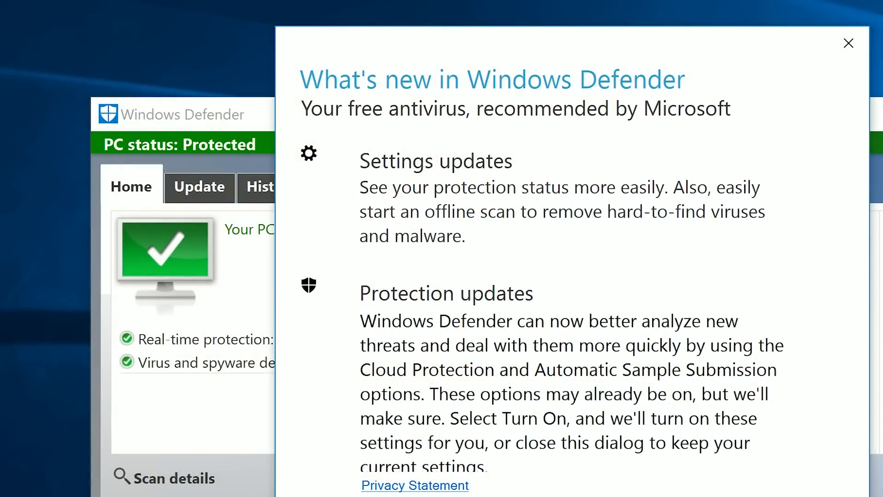
{"action": "key", "text": "Escape"}
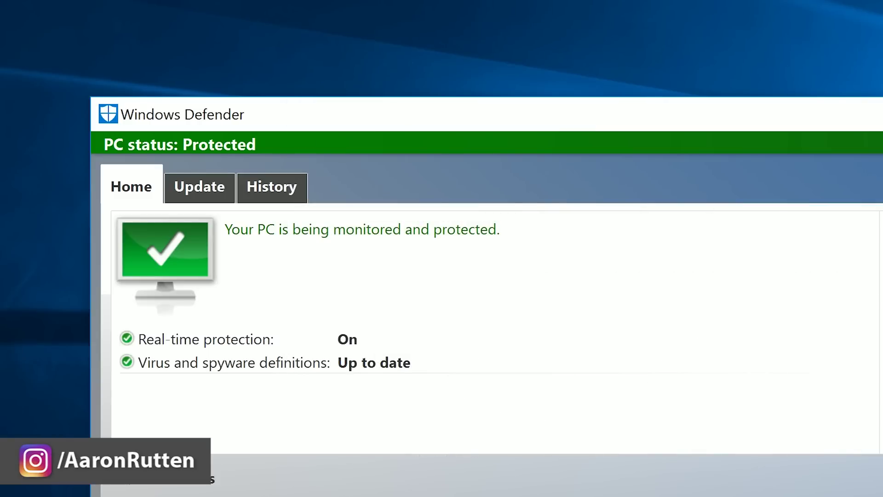
{"action": "key", "text": "Return"}
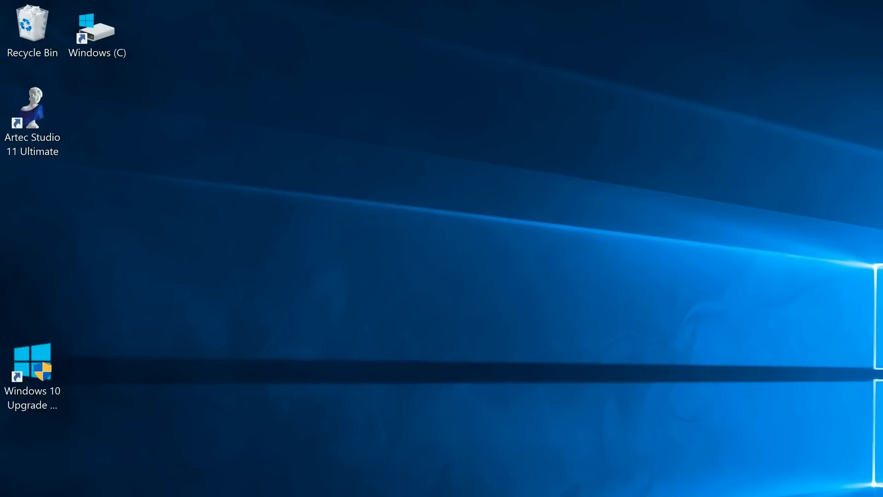
Pin Wacom Desktop Center and Wacom Tablet Properties as Start tiles, then confirm driver 6.3.18-5 is current.
{"action": "key", "text": "super"}
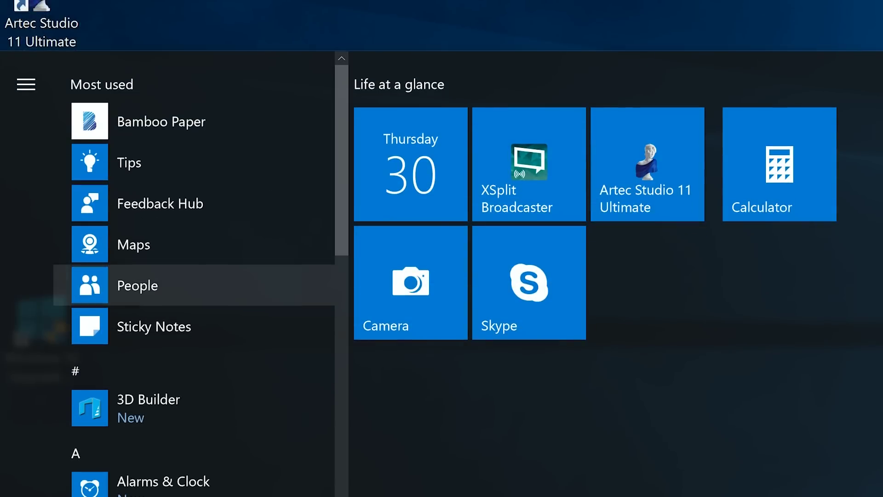
{"action": "scroll", "coordinate": [202, 276], "scroll_direction": "down", "scroll_amount": 15}
{"action": "left_click", "coordinate": [184, 407]}
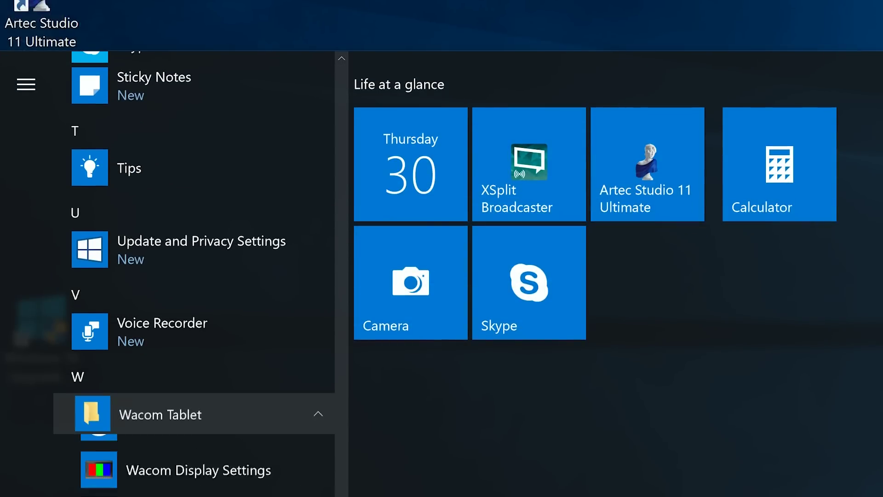
{"action": "left_click_drag", "start_coordinate": [198, 454], "coordinate": [647, 294]}
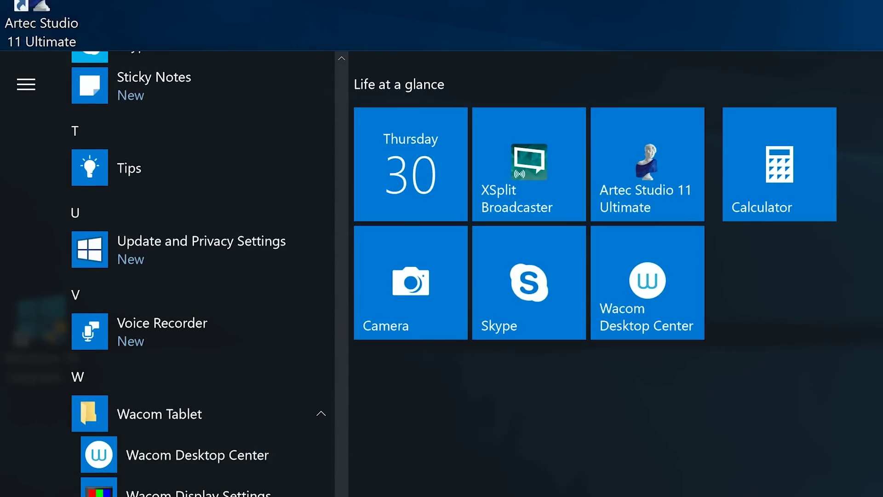
{"action": "left_click_drag", "start_coordinate": [198, 494], "coordinate": [779, 285]}
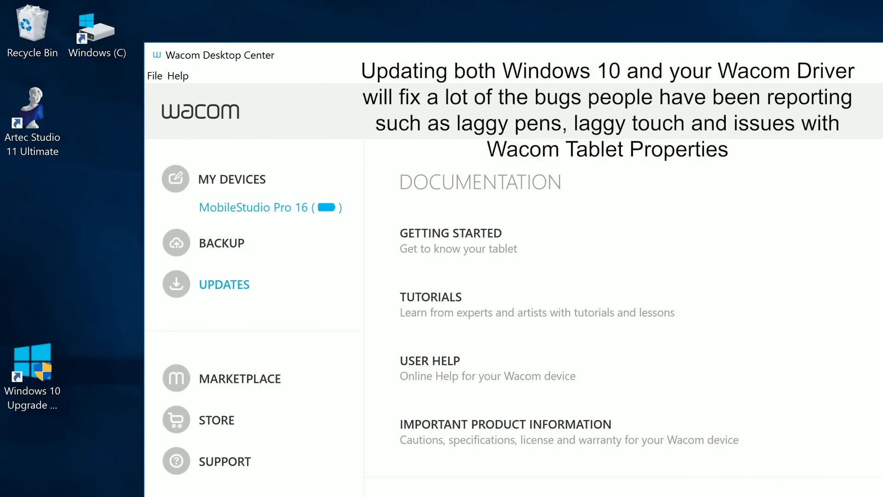
{"action": "left_click", "coordinate": [215, 284]}
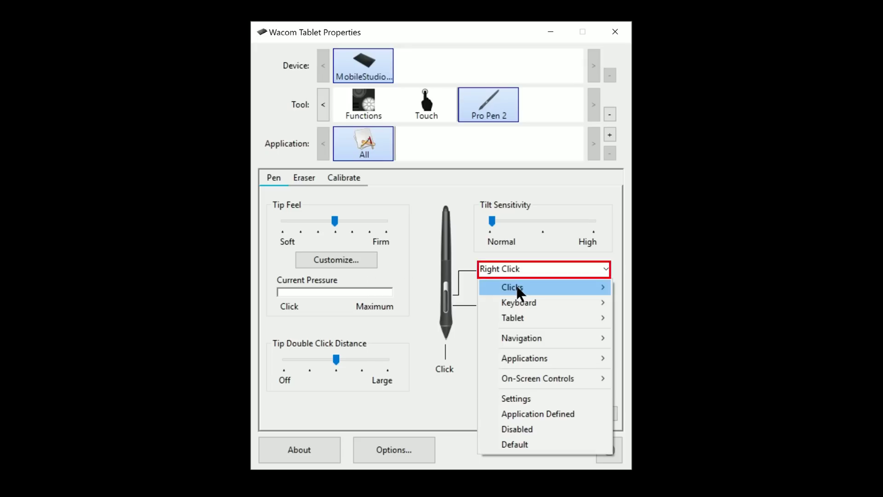
Keep the upper pen button as Right Click and make the lower side button a Ctrl+Left Alt modifier.
{"action": "mouse_move", "coordinate": [515, 283]}
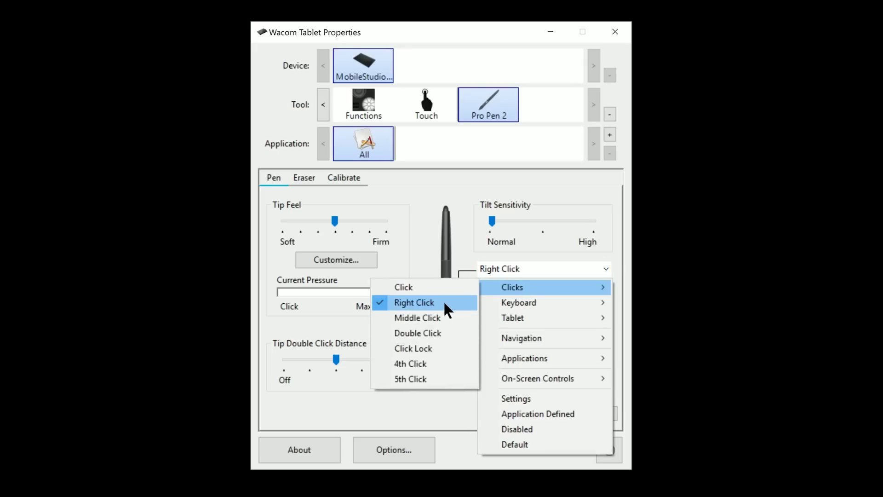
{"action": "left_click", "coordinate": [474, 264]}
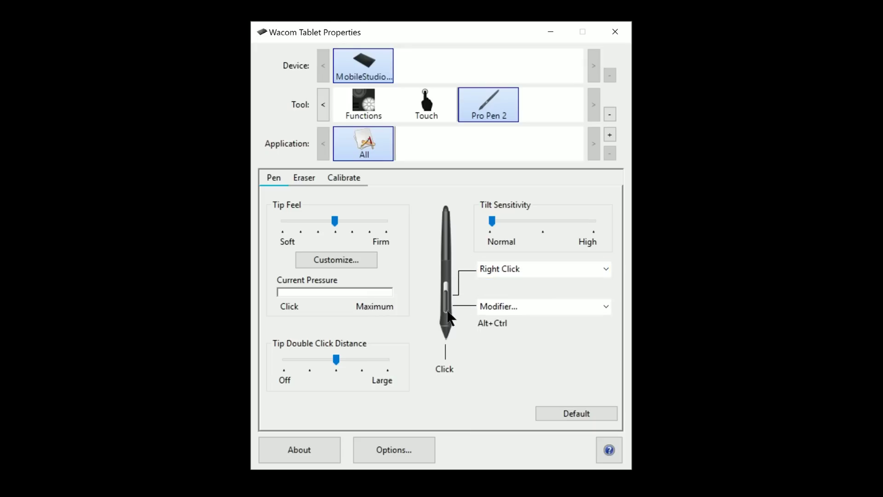
{"action": "left_click", "coordinate": [524, 305]}
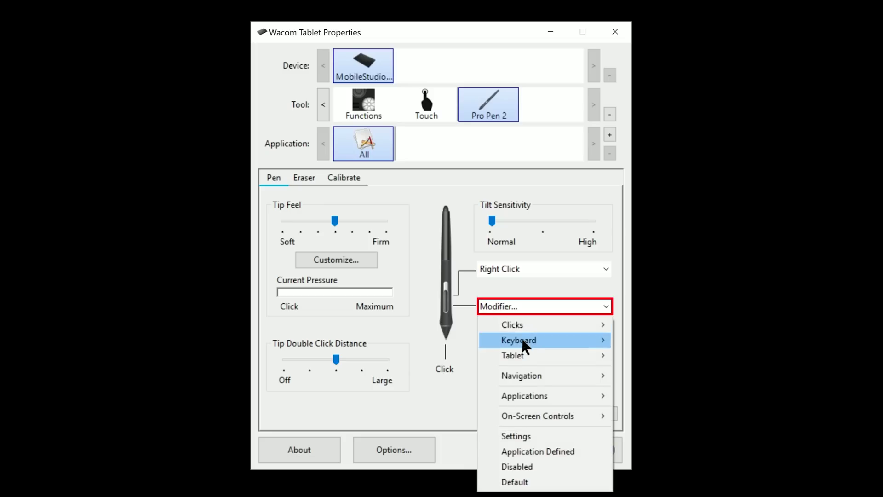
{"action": "mouse_move", "coordinate": [521, 338]}
{"action": "left_click", "coordinate": [443, 355]}
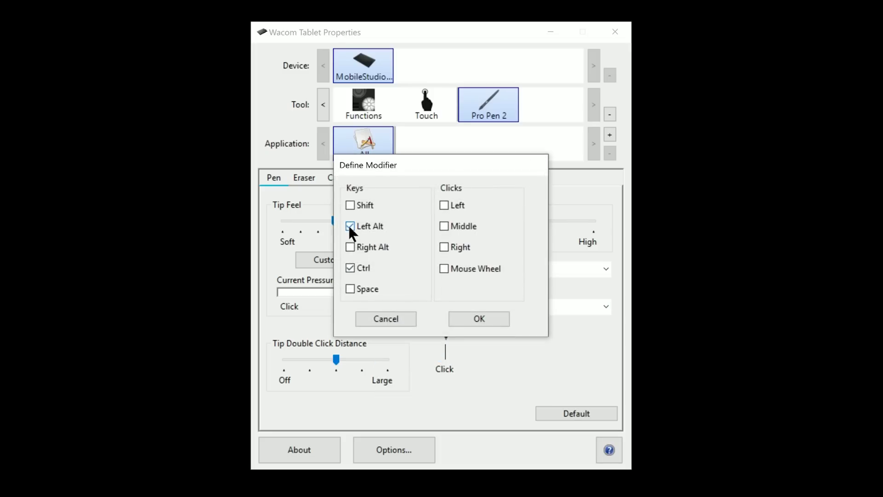
{"action": "left_click", "coordinate": [467, 322]}
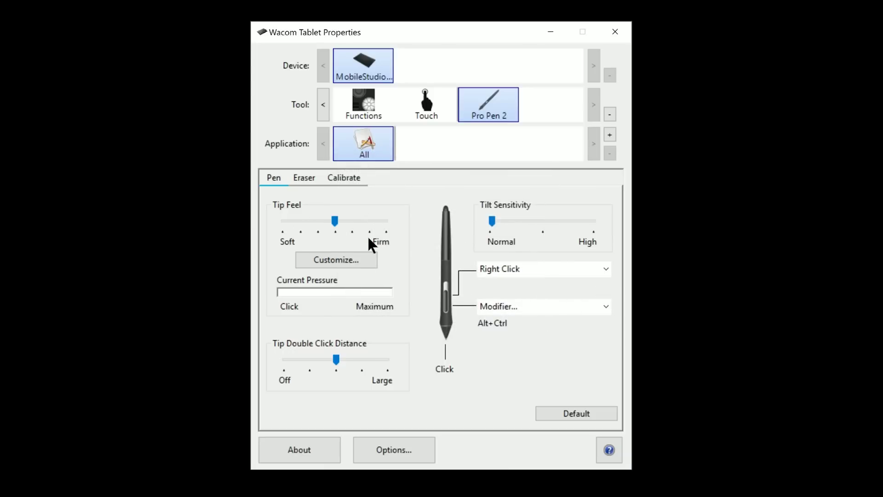
Review pen pressure, Eraser, Calibrate, Options, ExpressKeys and Touch gesture settings without changes.
{"action": "left_click", "coordinate": [406, 291]}
{"action": "left_click", "coordinate": [304, 178]}
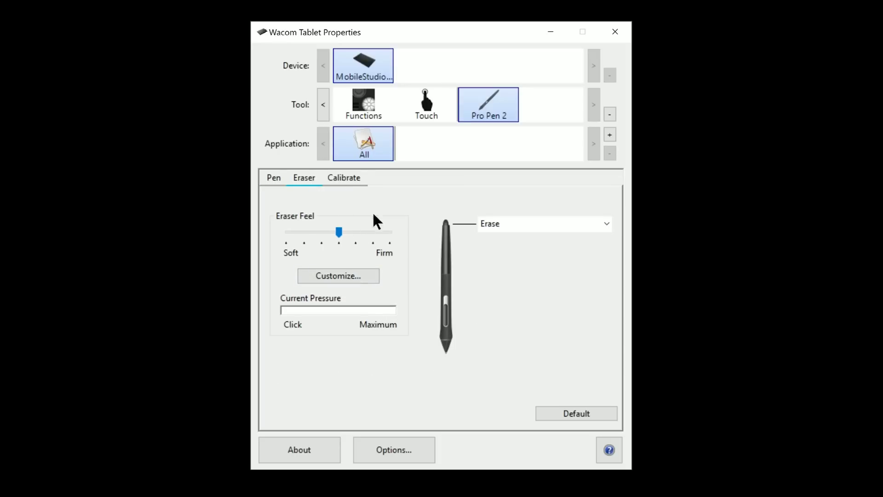
{"action": "left_click", "coordinate": [352, 183]}
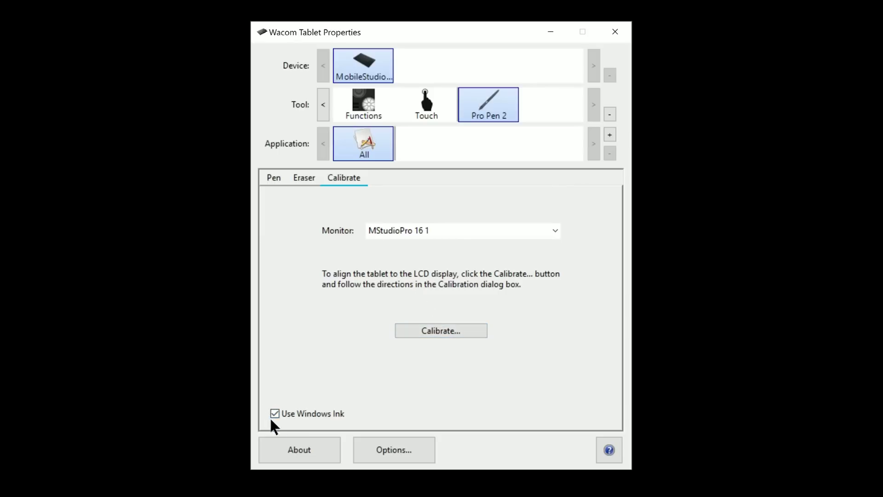
{"action": "left_click", "coordinate": [388, 450]}
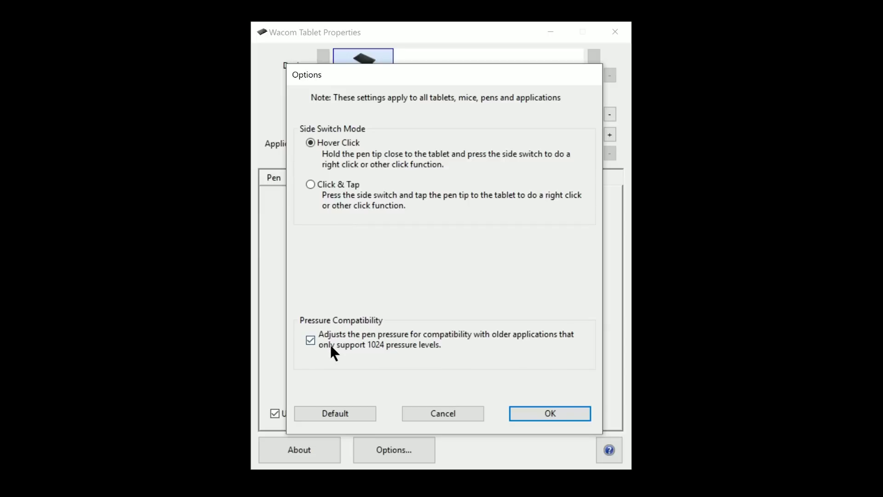
{"action": "left_click", "coordinate": [468, 414]}
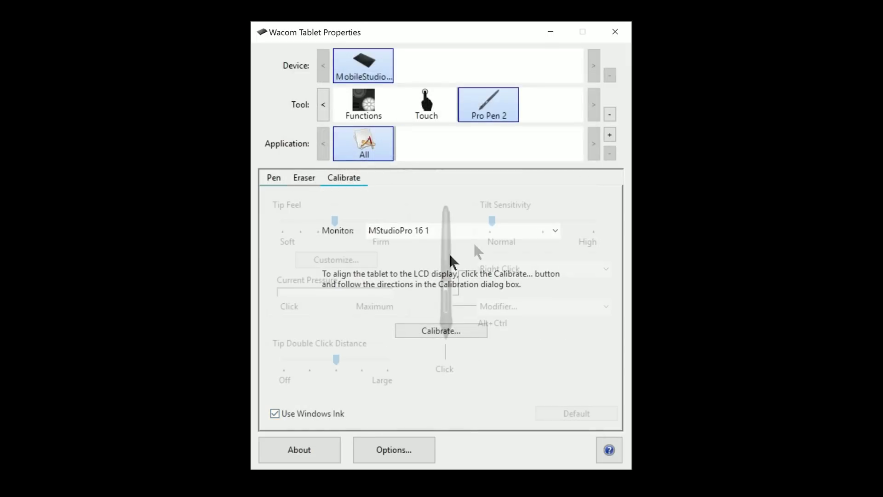
{"action": "left_click", "coordinate": [365, 102]}
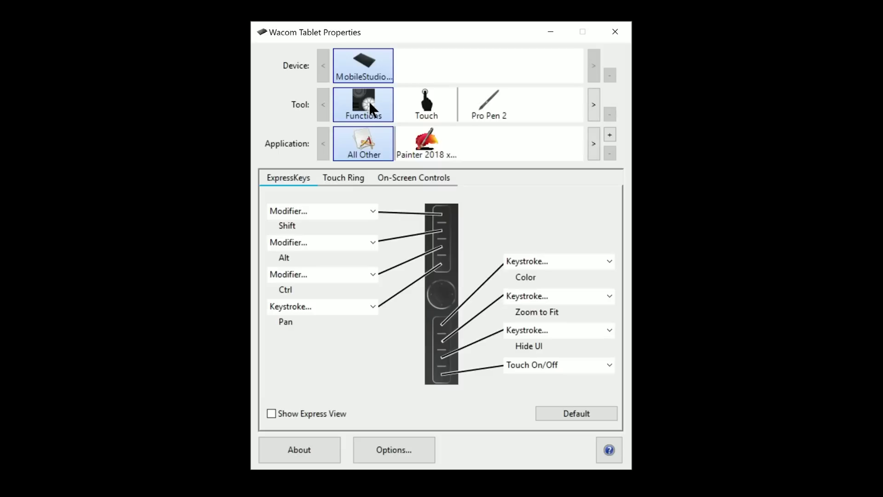
{"action": "left_click", "coordinate": [431, 108]}
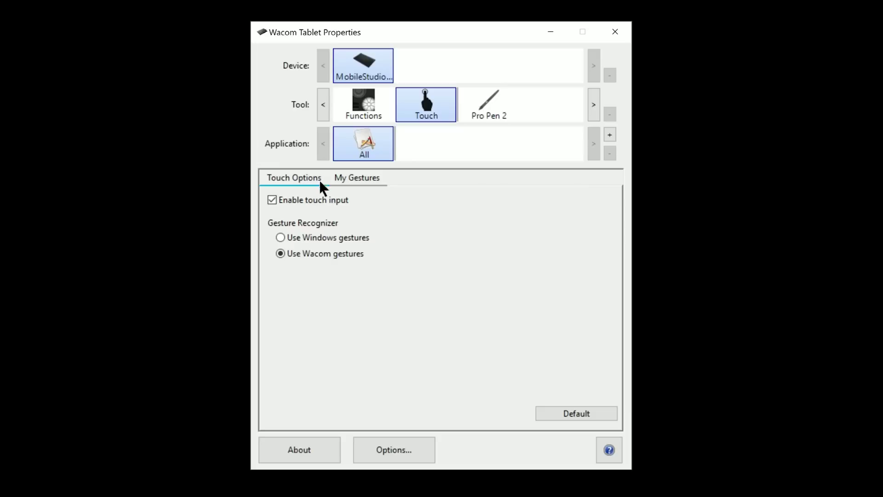
{"action": "left_click", "coordinate": [349, 180]}
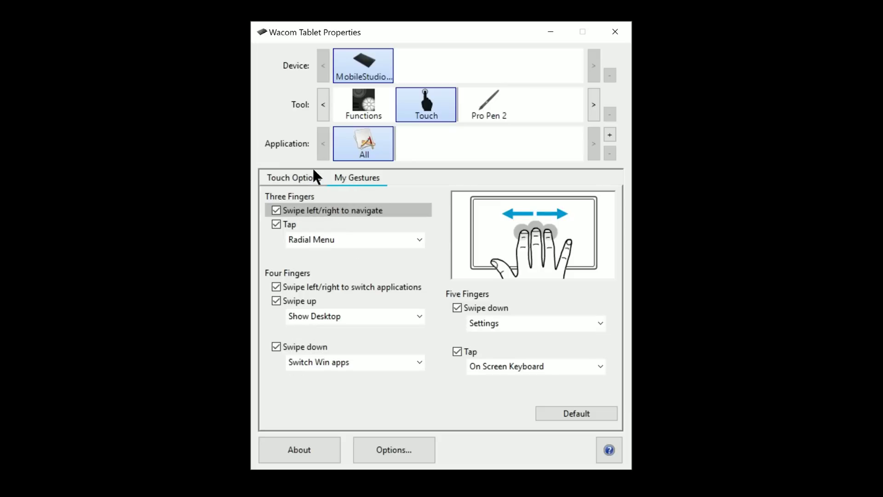
{"action": "left_click", "coordinate": [512, 119]}
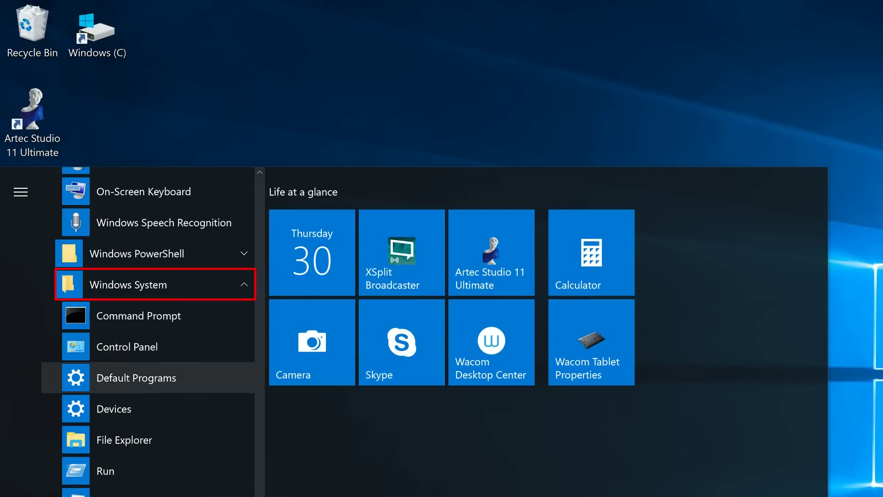
Pin Control Panel to Start and set the mouse pointer scheme to Windows Black (extra large).
{"action": "left_click_drag", "start_coordinate": [127, 346], "coordinate": [680, 252]}
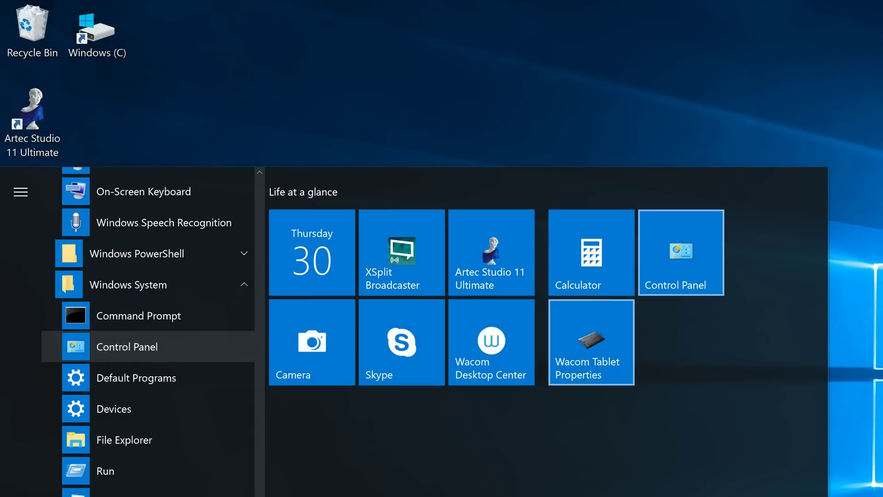
{"action": "key", "text": "Return"}
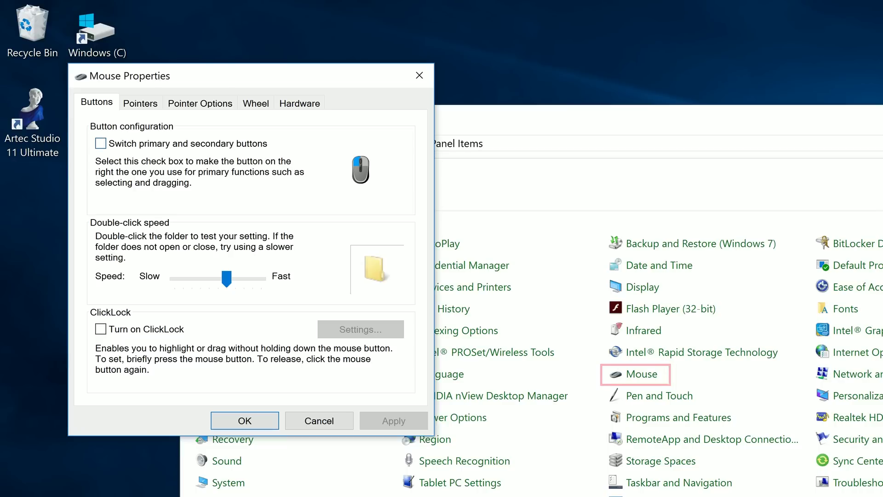
{"action": "key", "text": "ctrl+Tab"}
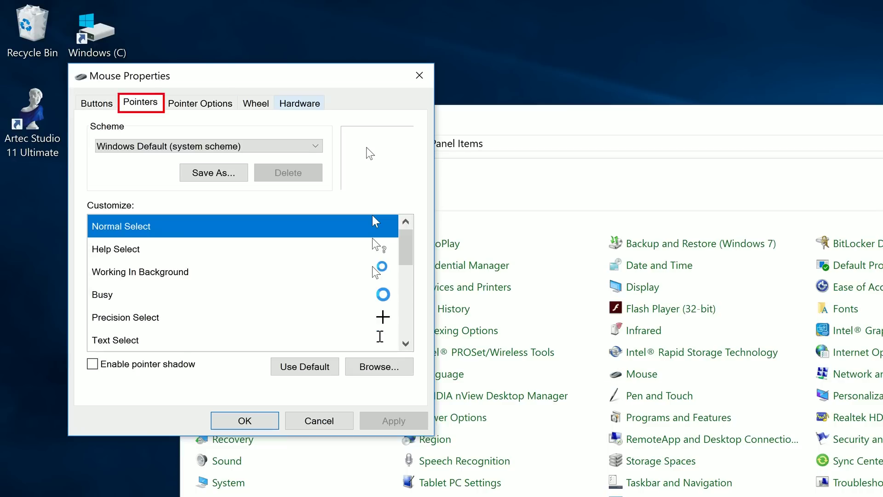
{"action": "left_click", "coordinate": [283, 146]}
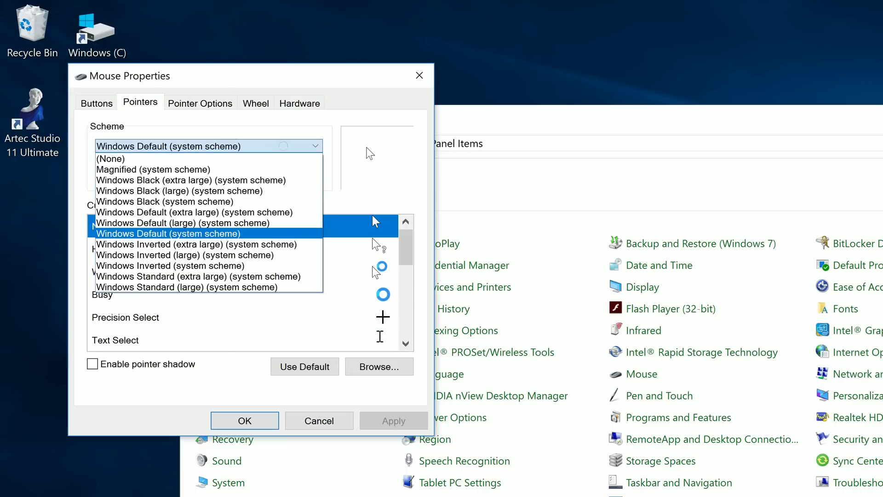
{"action": "left_click", "coordinate": [191, 180]}
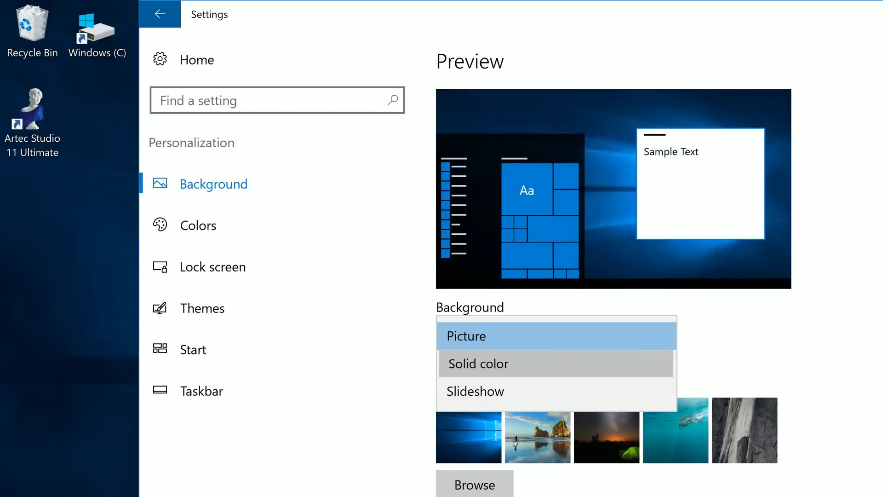
Make the desktop background a solid colour and choose the dark grey accent colour.
{"action": "left_click", "coordinate": [477, 363]}
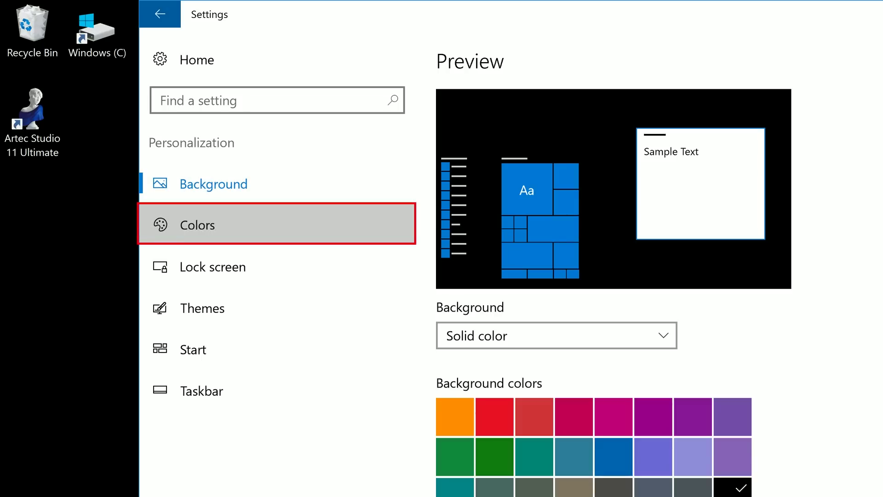
{"action": "left_click", "coordinate": [198, 225]}
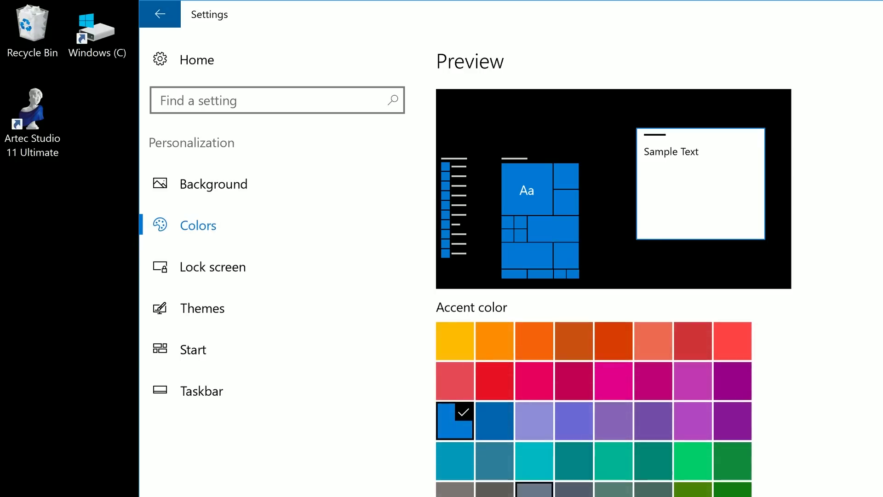
{"action": "left_click", "coordinate": [495, 488]}
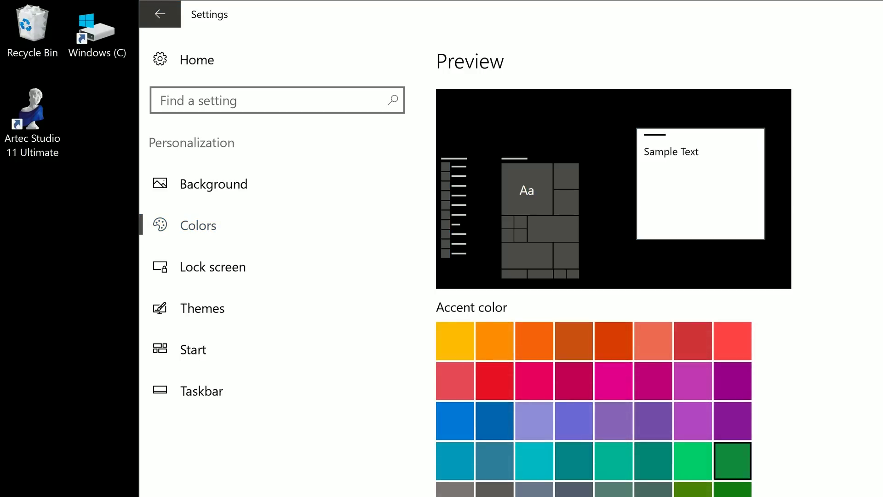
{"action": "scroll", "coordinate": [614, 262], "scroll_direction": "down", "scroll_amount": 3}
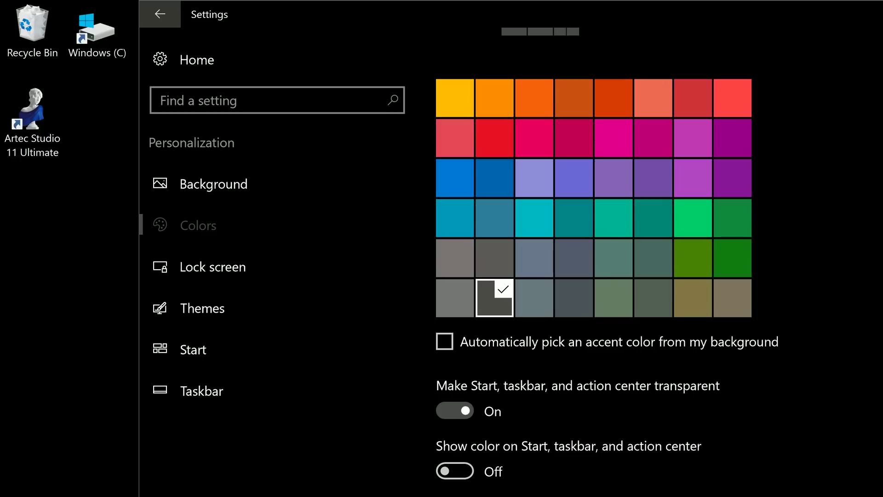
Change the lock screen background from Windows spotlight to Picture.
{"action": "left_click", "coordinate": [212, 267]}
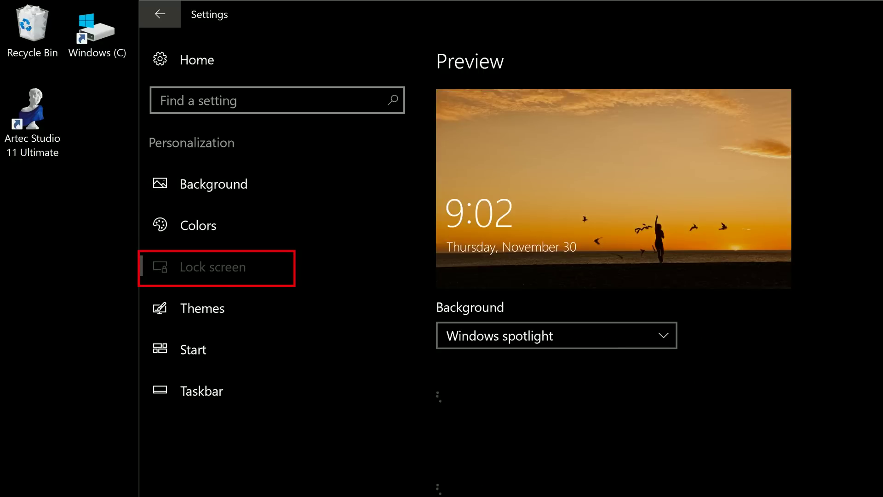
{"action": "left_click", "coordinate": [556, 335]}
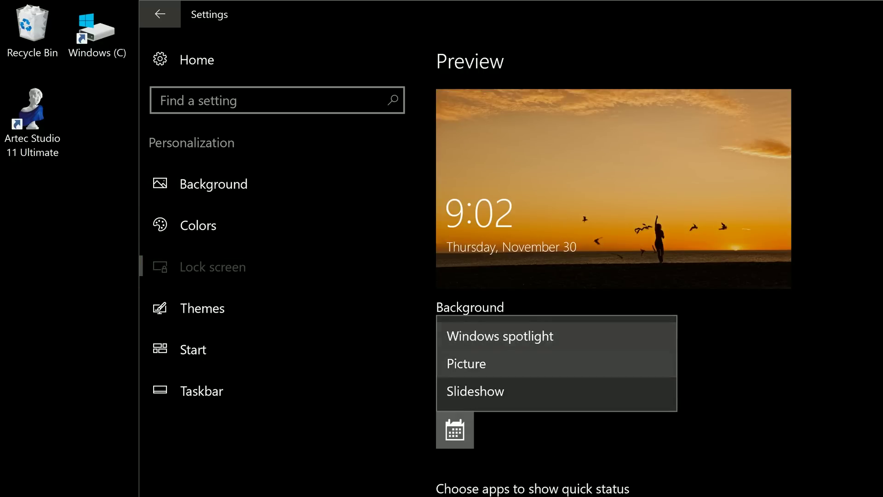
{"action": "left_click", "coordinate": [466, 363]}
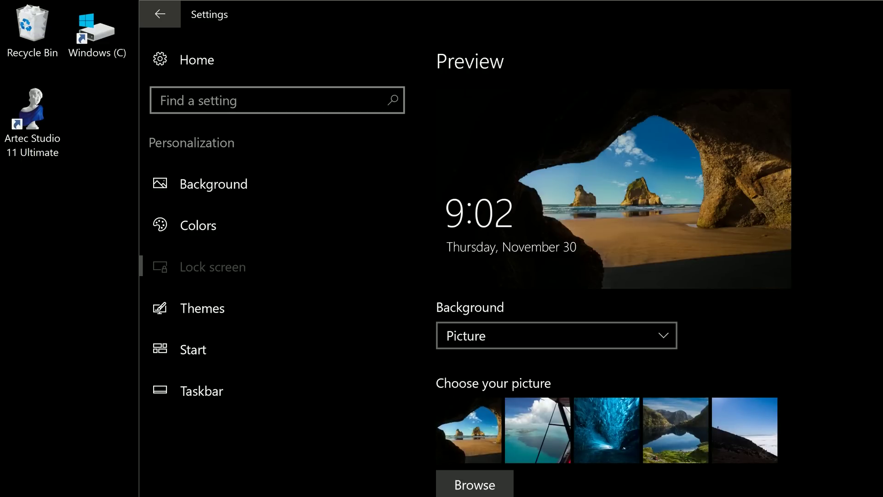
{"action": "left_click", "coordinate": [556, 335]}
{"action": "left_click", "coordinate": [466, 335]}
{"action": "scroll", "coordinate": [621, 285], "scroll_direction": "down", "scroll_amount": 5}
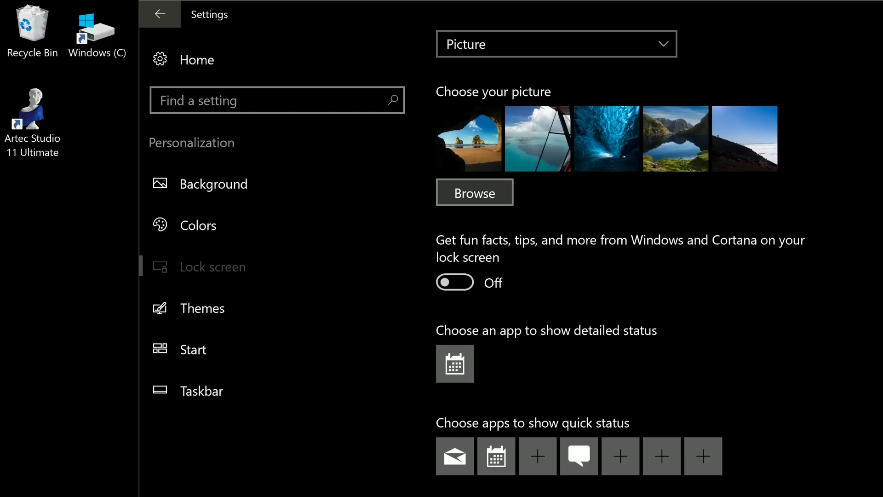
{"action": "scroll", "coordinate": [621, 276], "scroll_direction": "up", "scroll_amount": 5}
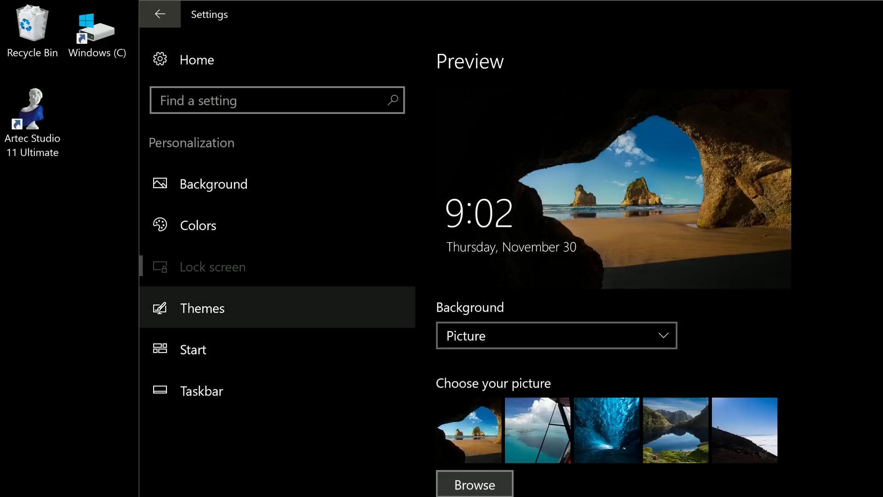
Turn off occasional suggestions in the Start settings.
{"action": "left_click", "coordinate": [193, 349]}
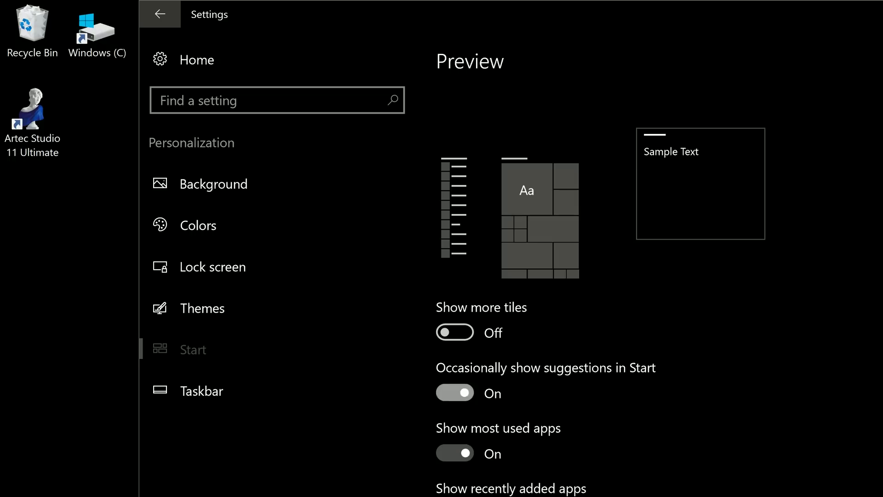
{"action": "left_click", "coordinate": [454, 392]}
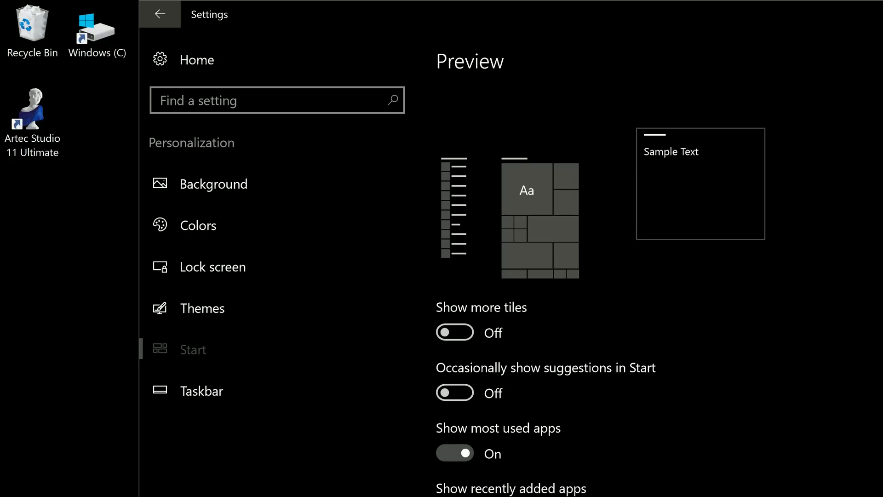
{"action": "scroll", "coordinate": [598, 275], "scroll_direction": "down", "scroll_amount": 1}
Look over the taskbar settings, then go to System > Display via Settings home.
{"action": "left_click", "coordinate": [201, 390]}
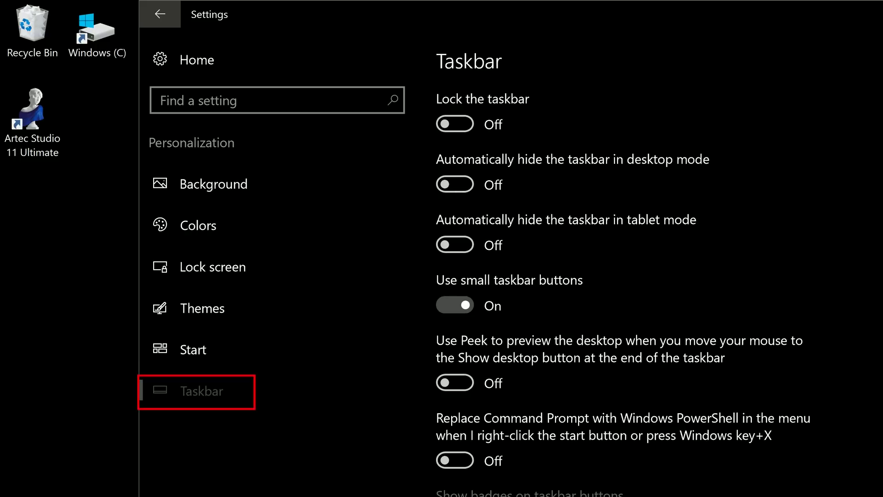
{"action": "scroll", "coordinate": [629, 262], "scroll_direction": "down", "scroll_amount": 10}
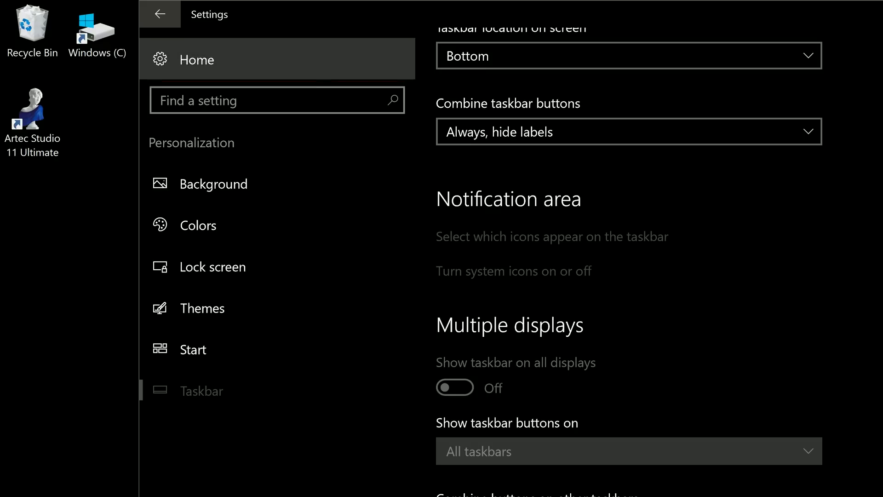
{"action": "left_click", "coordinate": [197, 60]}
{"action": "left_click", "coordinate": [236, 234]}
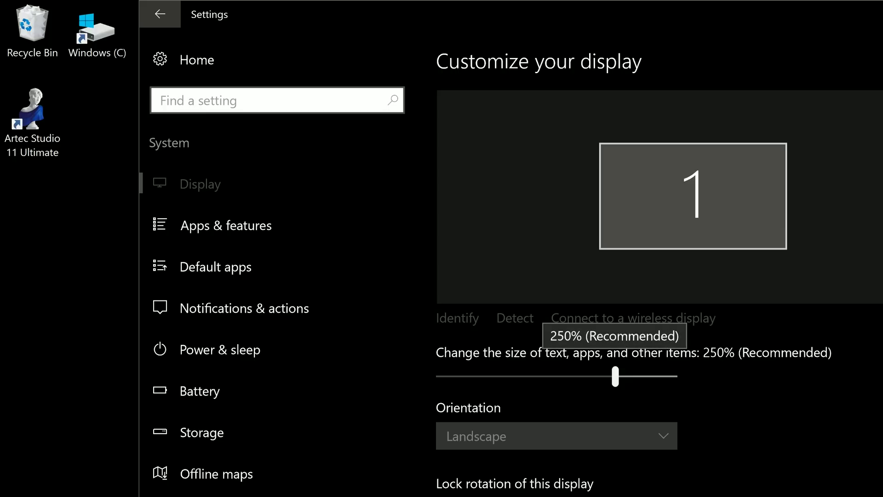
Try display scaling at 100%, 150%, 175%, 200% and 225%, keep 250%, and return home.
{"action": "left_click_drag", "start_coordinate": [614, 377], "coordinate": [437, 376]}
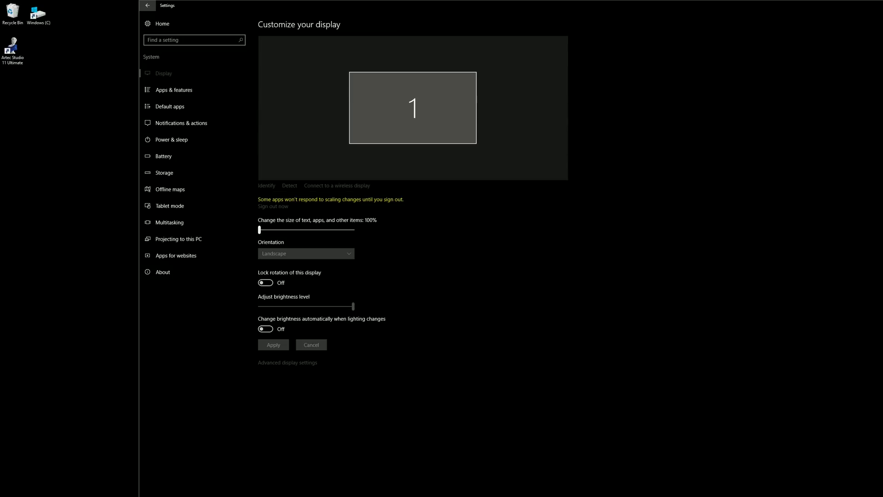
{"action": "left_click_drag", "start_coordinate": [259, 229], "coordinate": [291, 230]}
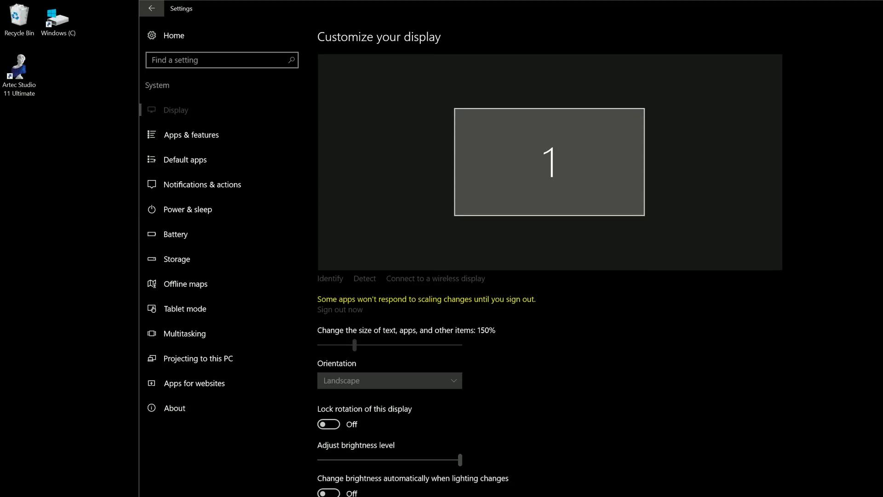
{"action": "left_click_drag", "start_coordinate": [354, 345], "coordinate": [372, 345]}
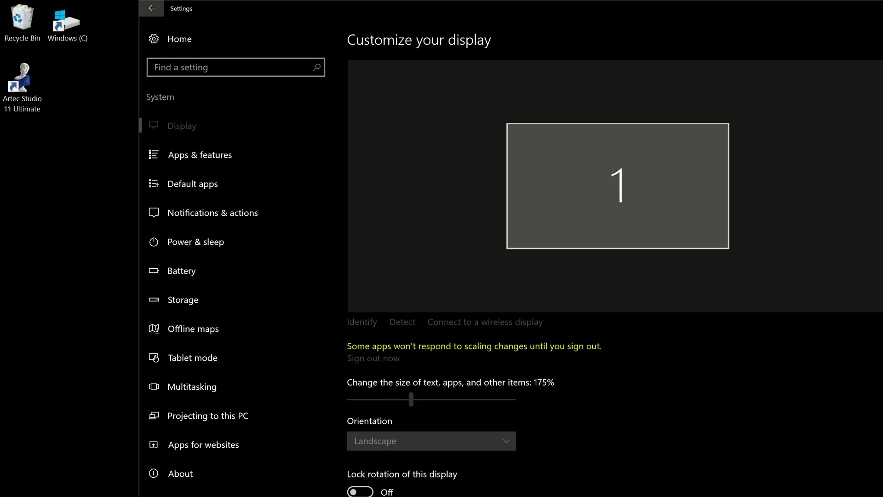
{"action": "left_click_drag", "start_coordinate": [410, 399], "coordinate": [430, 399]}
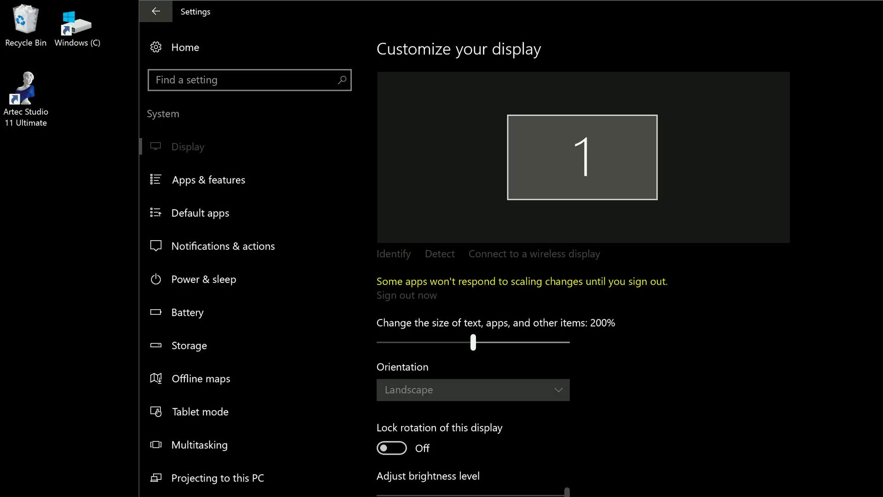
{"action": "left_click_drag", "start_coordinate": [473, 342], "coordinate": [509, 342]}
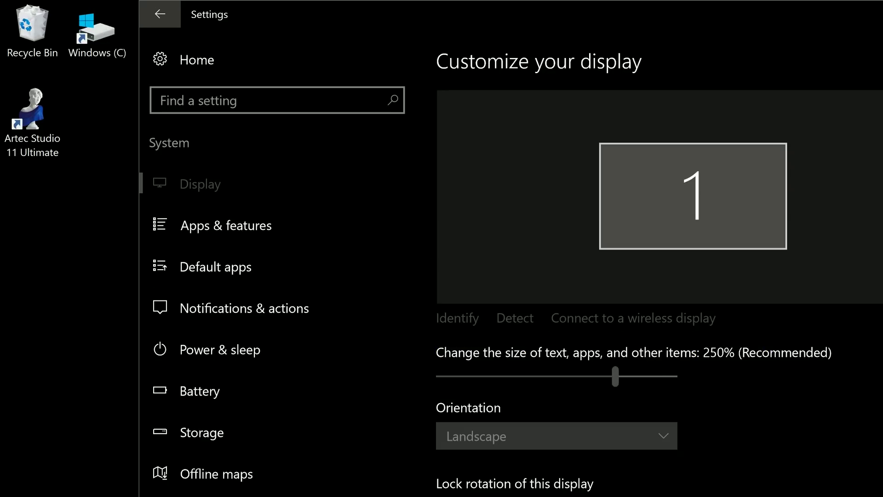
{"action": "scroll", "coordinate": [659, 261], "scroll_direction": "down", "scroll_amount": 2}
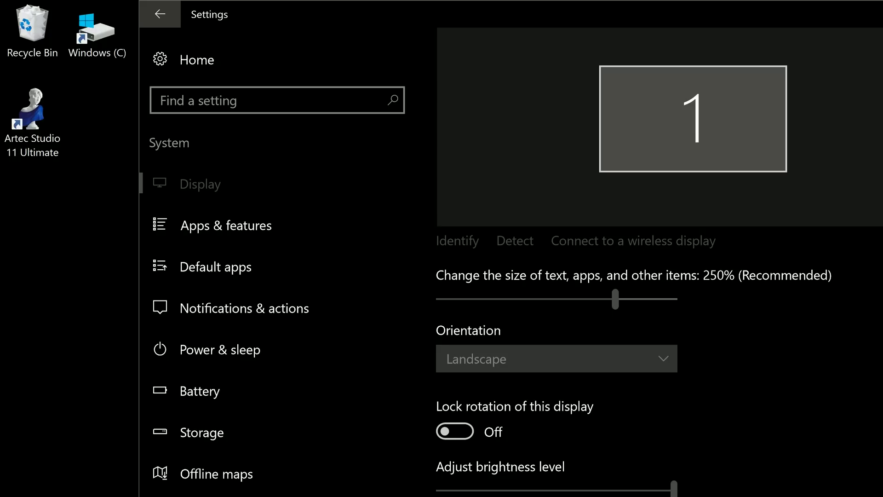
{"action": "key", "text": "alt+Left"}
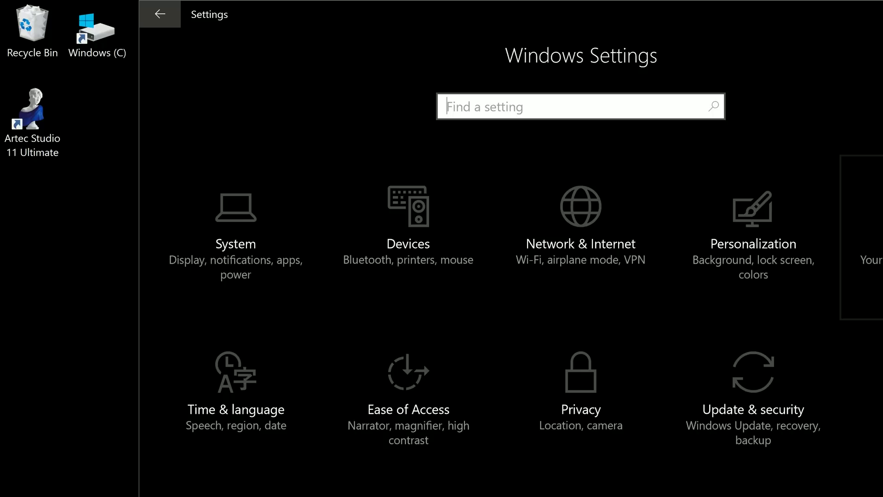
In Accounts > Sign-in options, set Require sign-in after being away to Never.
{"action": "left_click", "coordinate": [861, 237]}
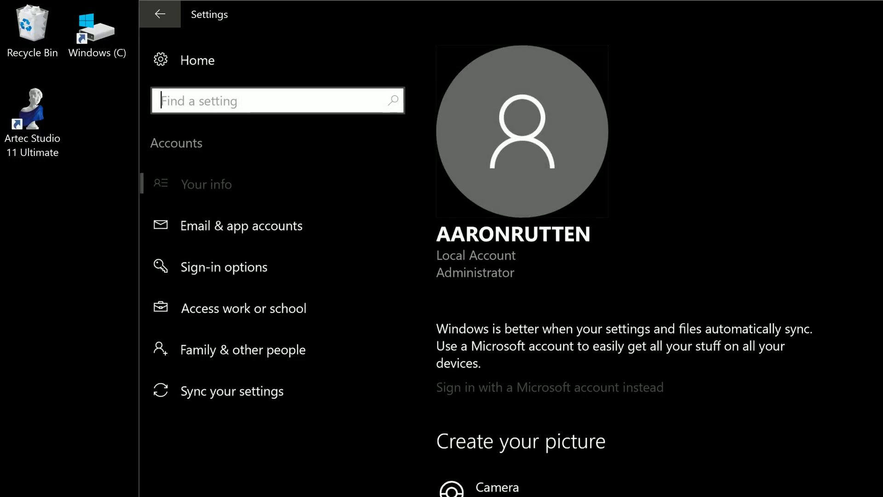
{"action": "left_click", "coordinate": [224, 267]}
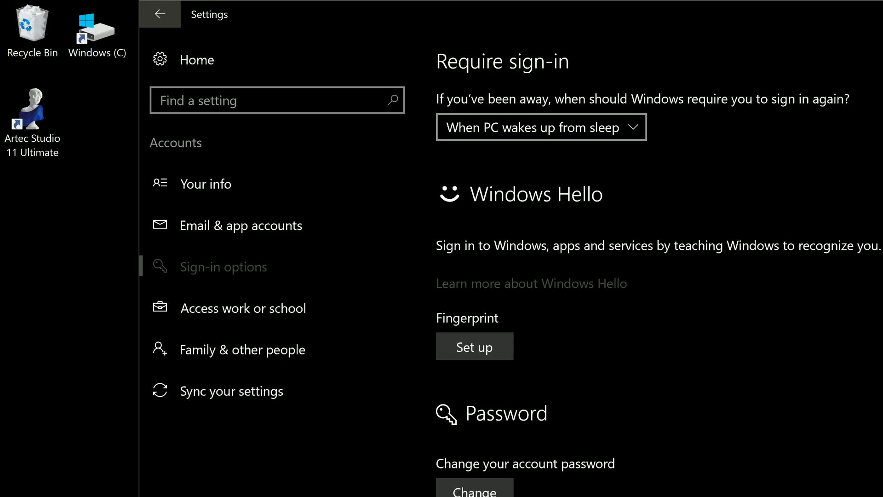
{"action": "left_click", "coordinate": [541, 126]}
{"action": "key", "text": "Return"}
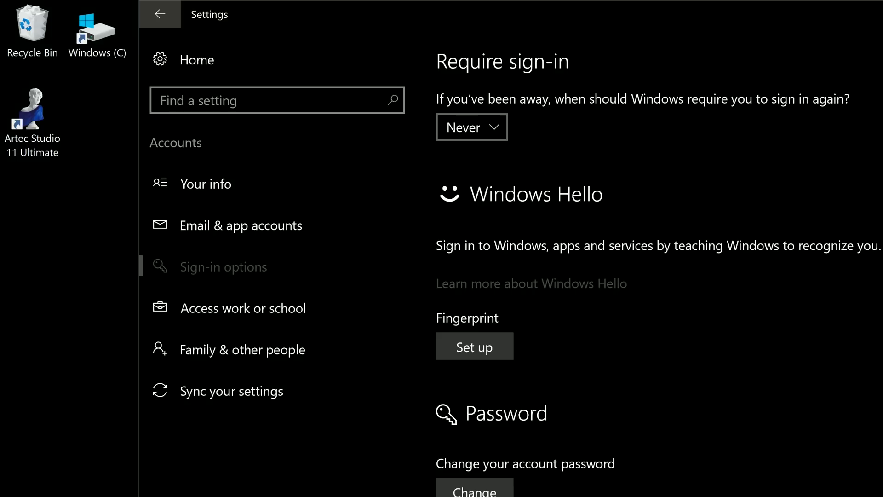
Run Windows Hello setup and create and confirm a new sign-in PIN.
{"action": "key", "text": "Return"}
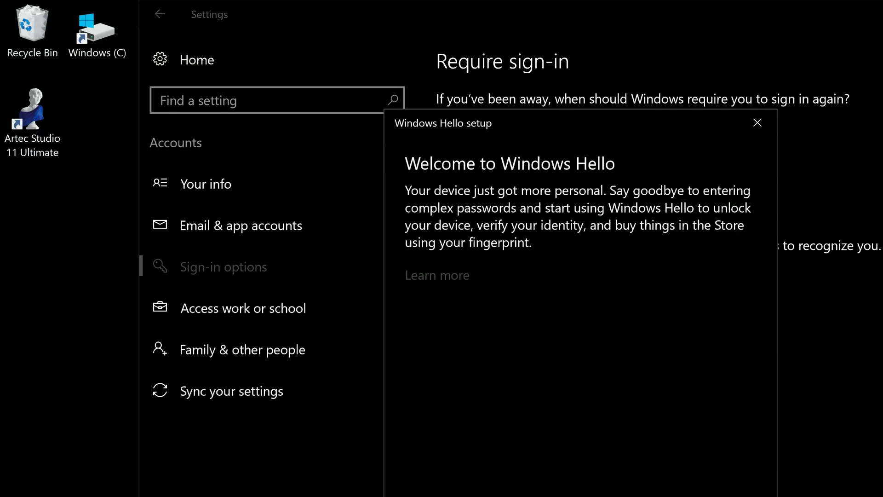
{"action": "key", "text": "Return"}
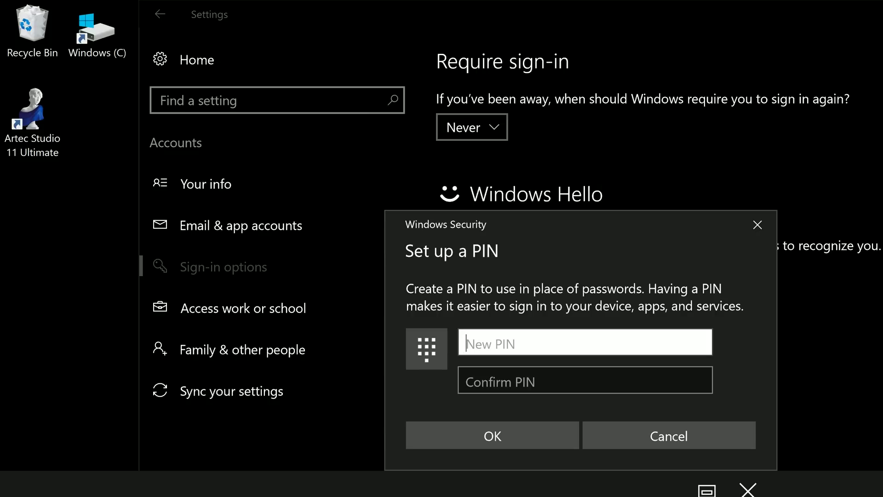
{"action": "type", "text": "1234"}
{"action": "key", "text": "Tab"}
{"action": "type", "text": "1234"}
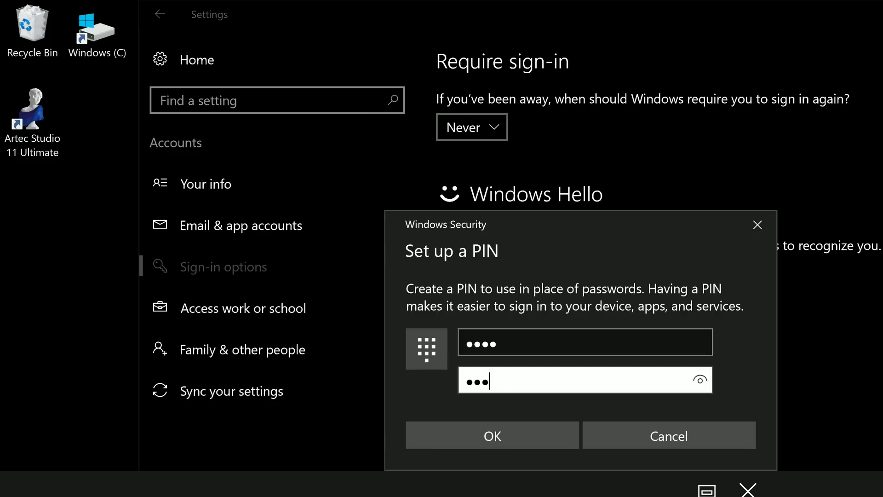
{"action": "key", "text": "Return"}
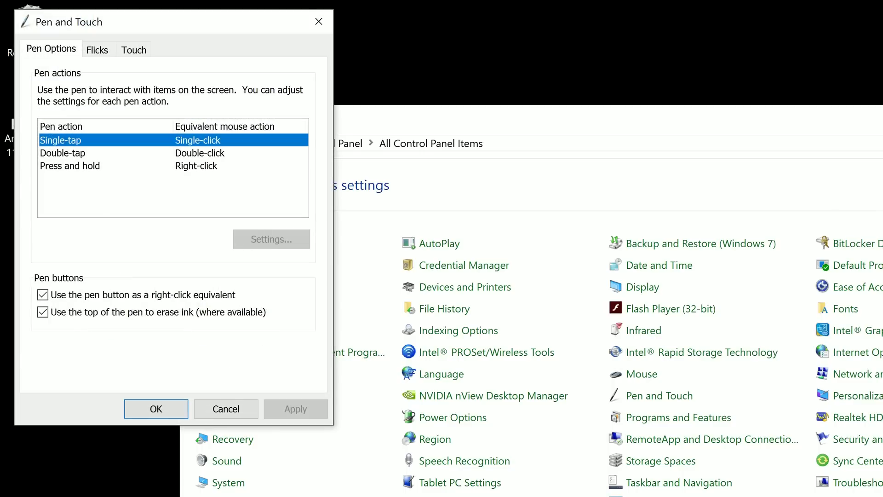
View the Touch tab in Pen and Touch and the Other tab in Tablet PC Settings.
{"action": "key", "text": "ctrl+Tab"}
{"action": "key", "text": "ctrl+Tab"}
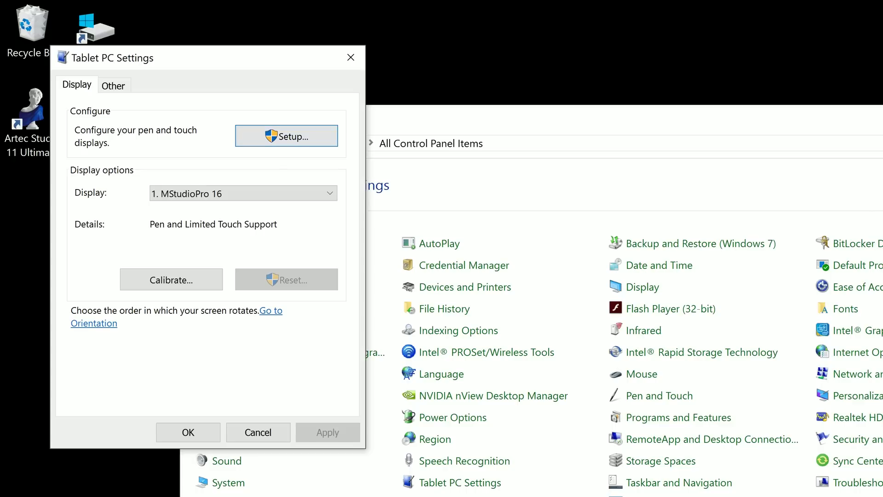
{"action": "key", "text": "ctrl+Tab"}
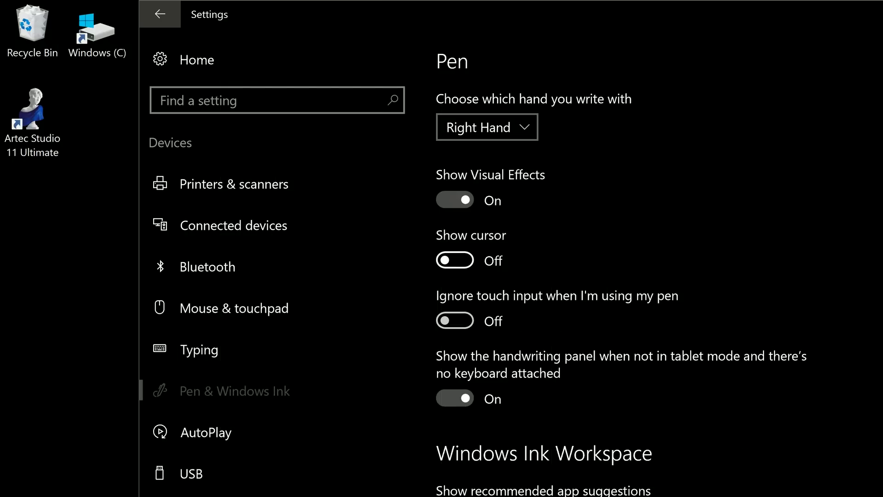
Show the cursor for the pen, and turn off pen visual effects and the handwriting panel.
{"action": "left_click", "coordinate": [454, 260]}
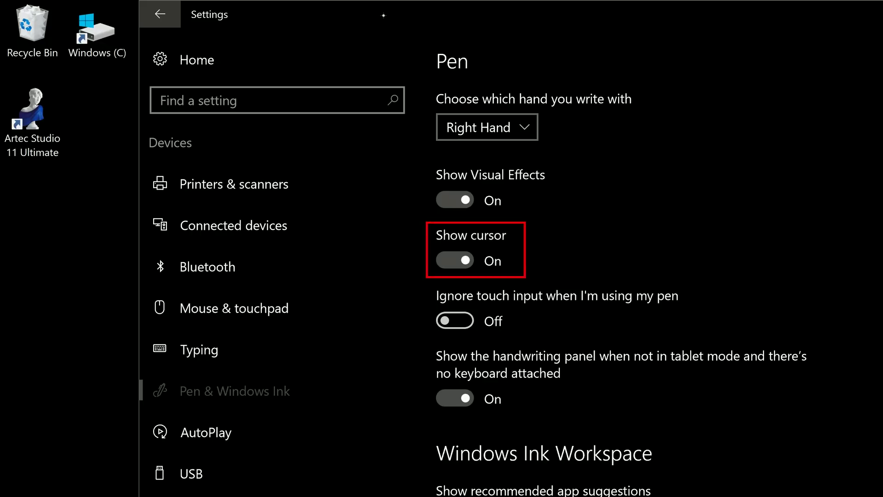
{"action": "key", "text": "space"}
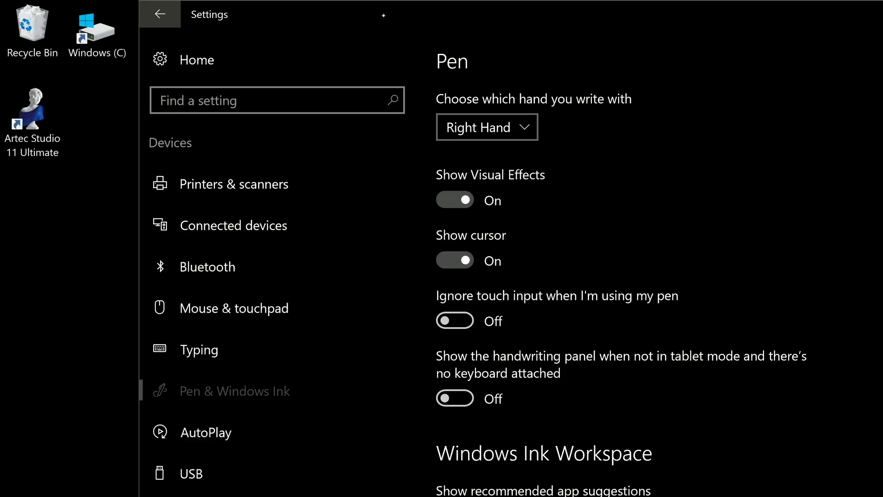
{"action": "scroll", "coordinate": [384, 15], "scroll_direction": "down", "scroll_amount": 1}
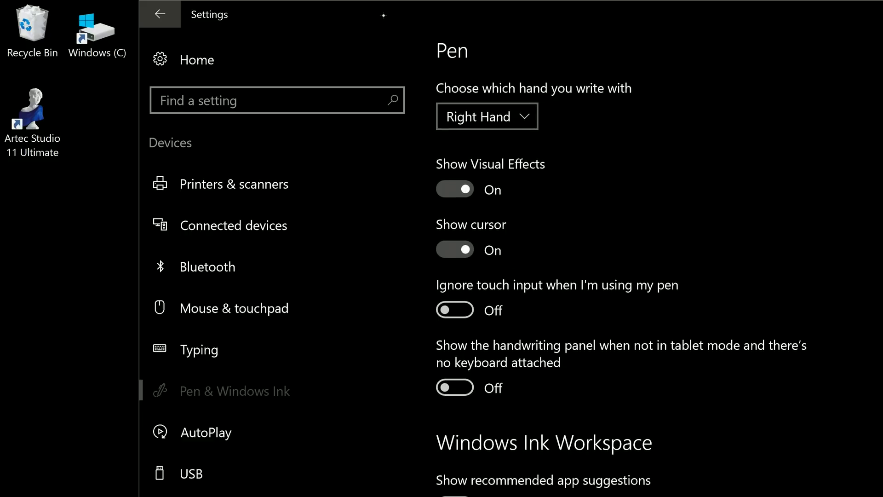
{"action": "scroll", "coordinate": [620, 271], "scroll_direction": "up", "scroll_amount": 1}
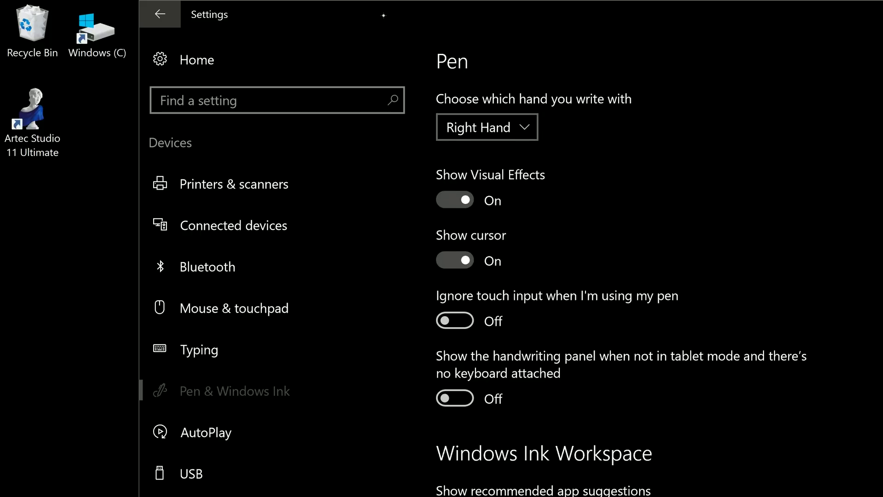
{"action": "left_click", "coordinate": [455, 200]}
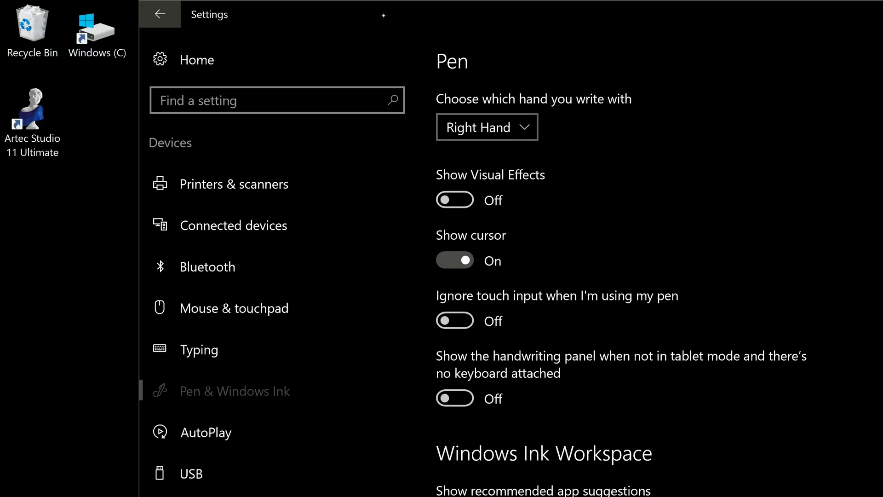
Go to the Bluetooth settings page.
{"action": "scroll", "coordinate": [621, 263], "scroll_direction": "down", "scroll_amount": 3}
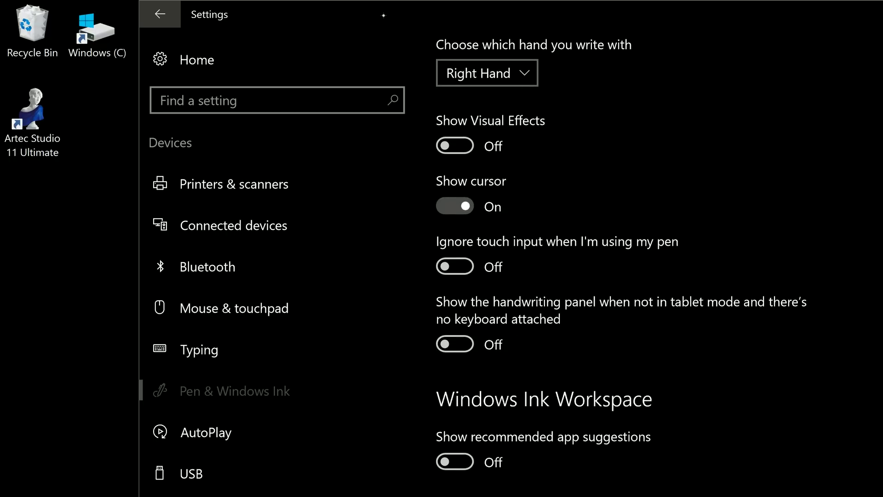
{"action": "scroll", "coordinate": [621, 262], "scroll_direction": "down", "scroll_amount": 2}
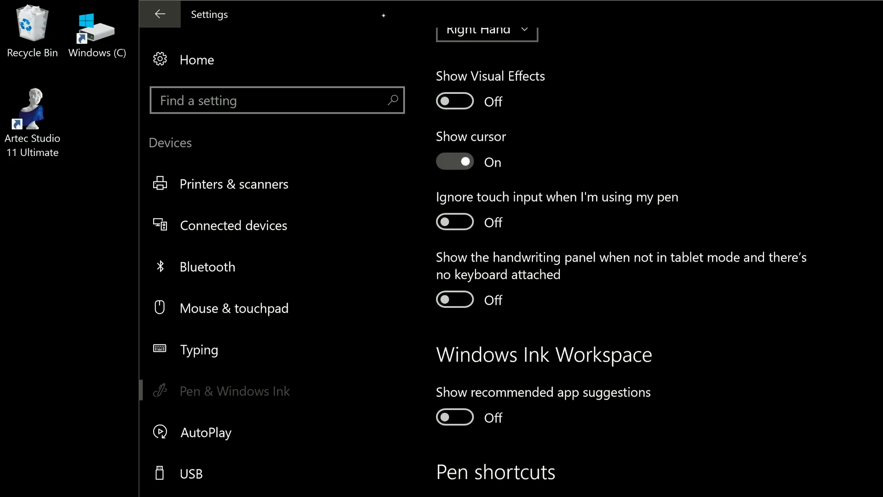
{"action": "scroll", "coordinate": [621, 262], "scroll_direction": "down", "scroll_amount": 3}
{"action": "left_click", "coordinate": [207, 267]}
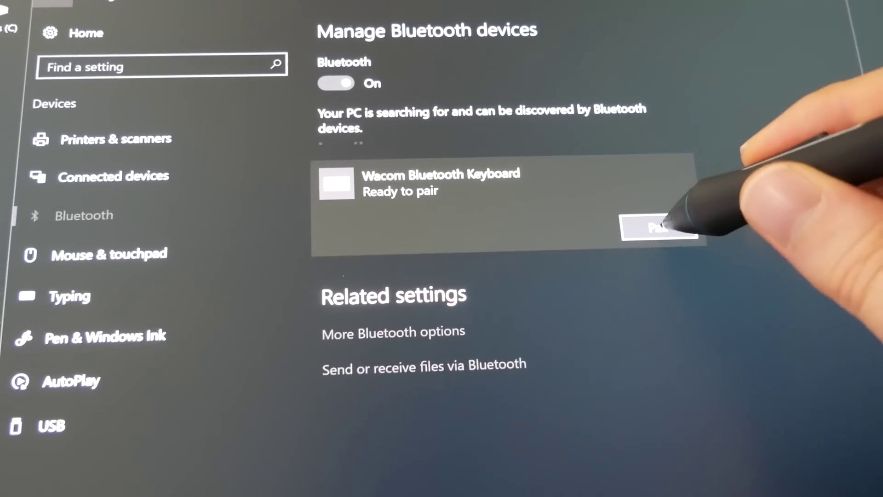
Pair the discovered Wacom Bluetooth Keyboard so Windows asks for its passcode.
{"action": "left_click", "coordinate": [669, 230]}
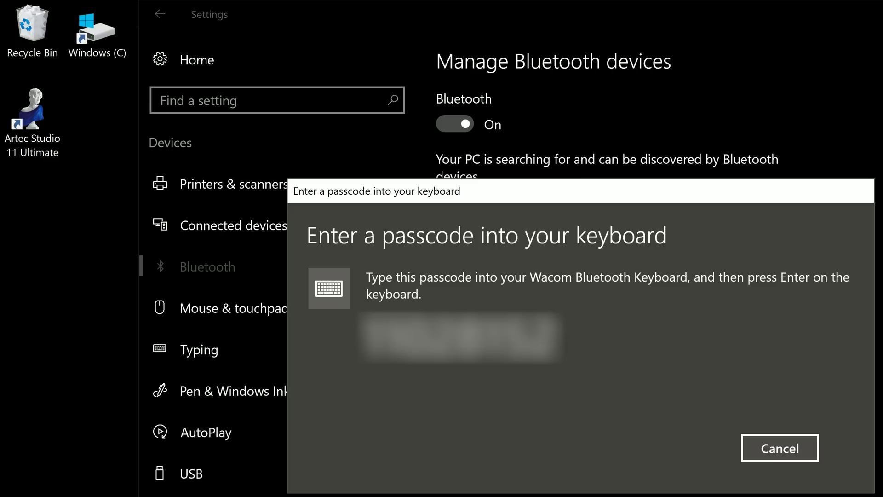